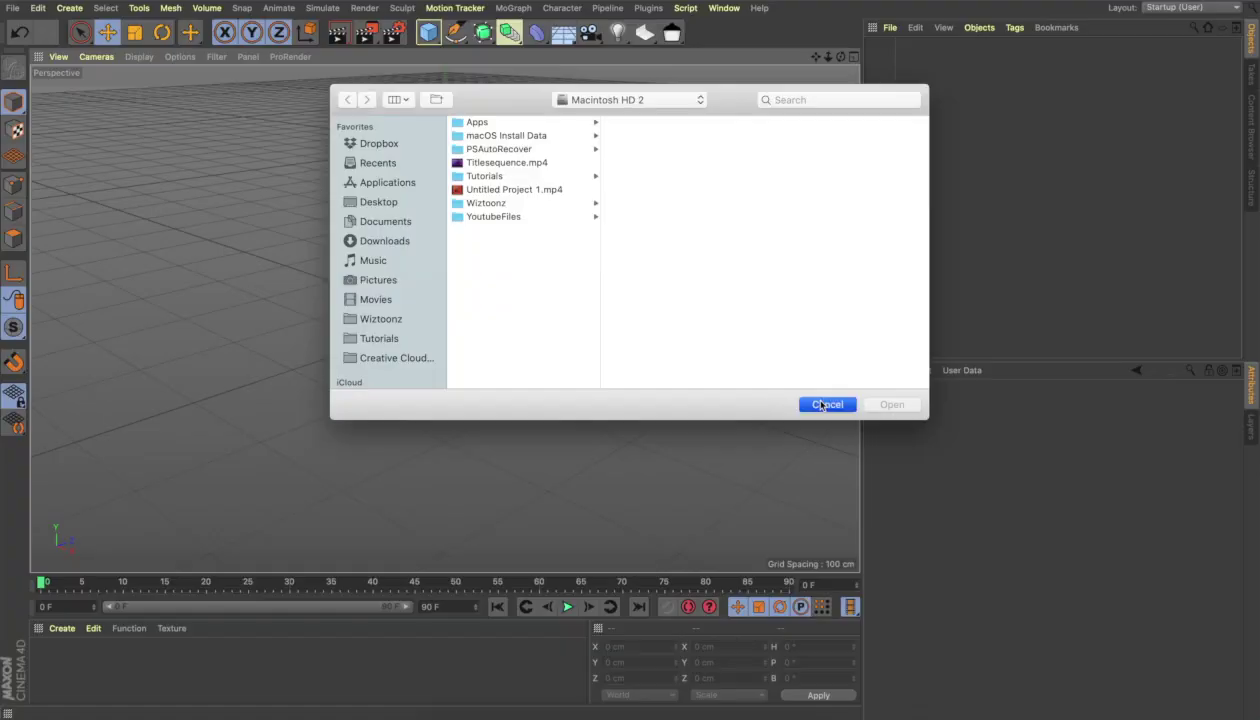
Open the finished TV-head character project from the Documents folder
click(14, 8)
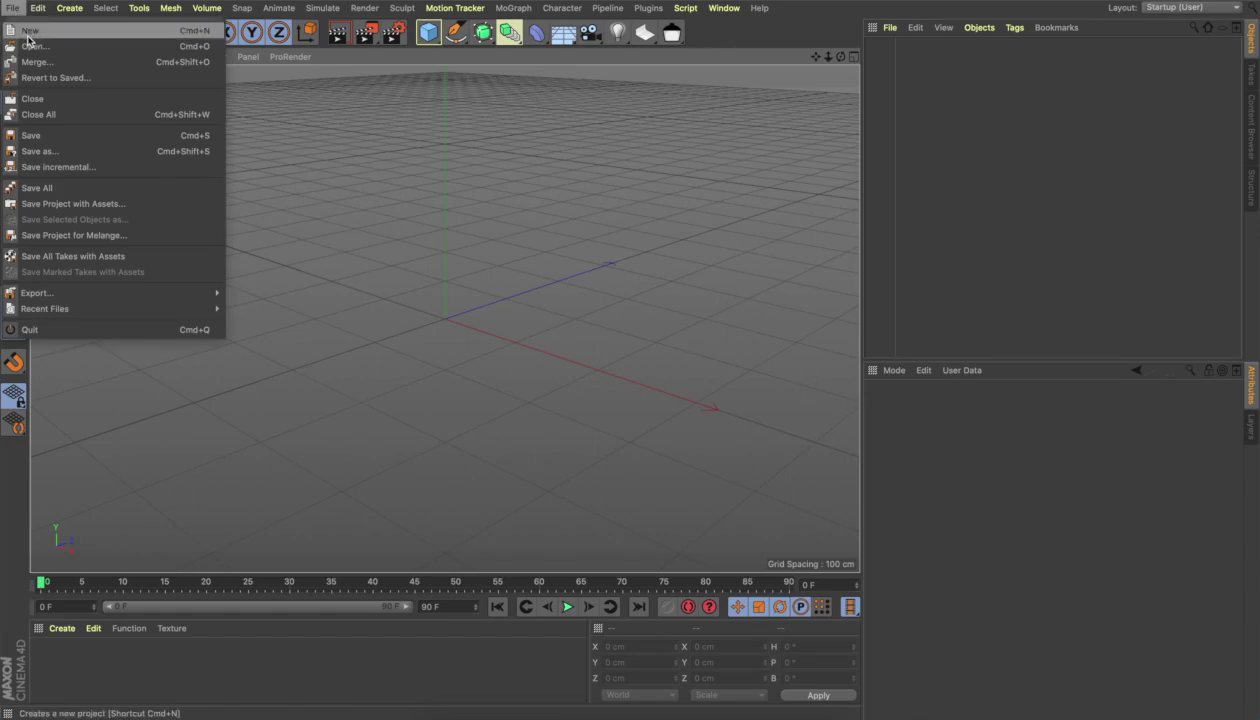
click(30, 46)
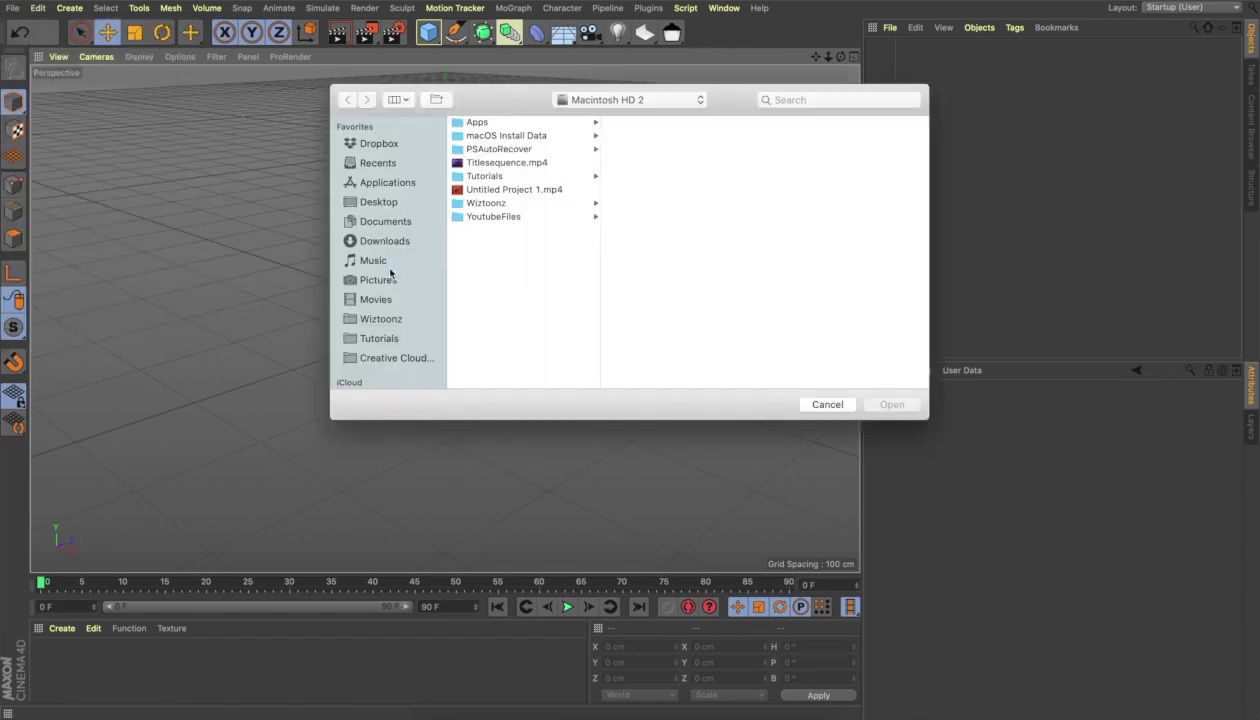
click(383, 224)
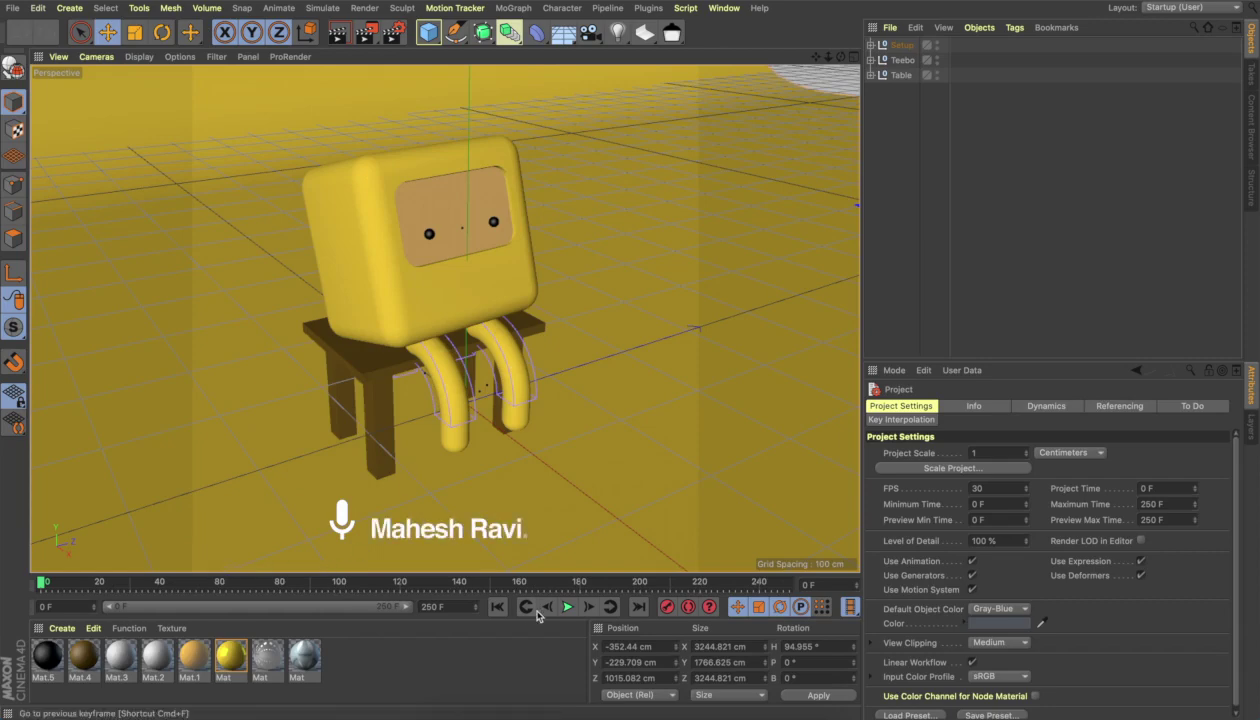
click(568, 607)
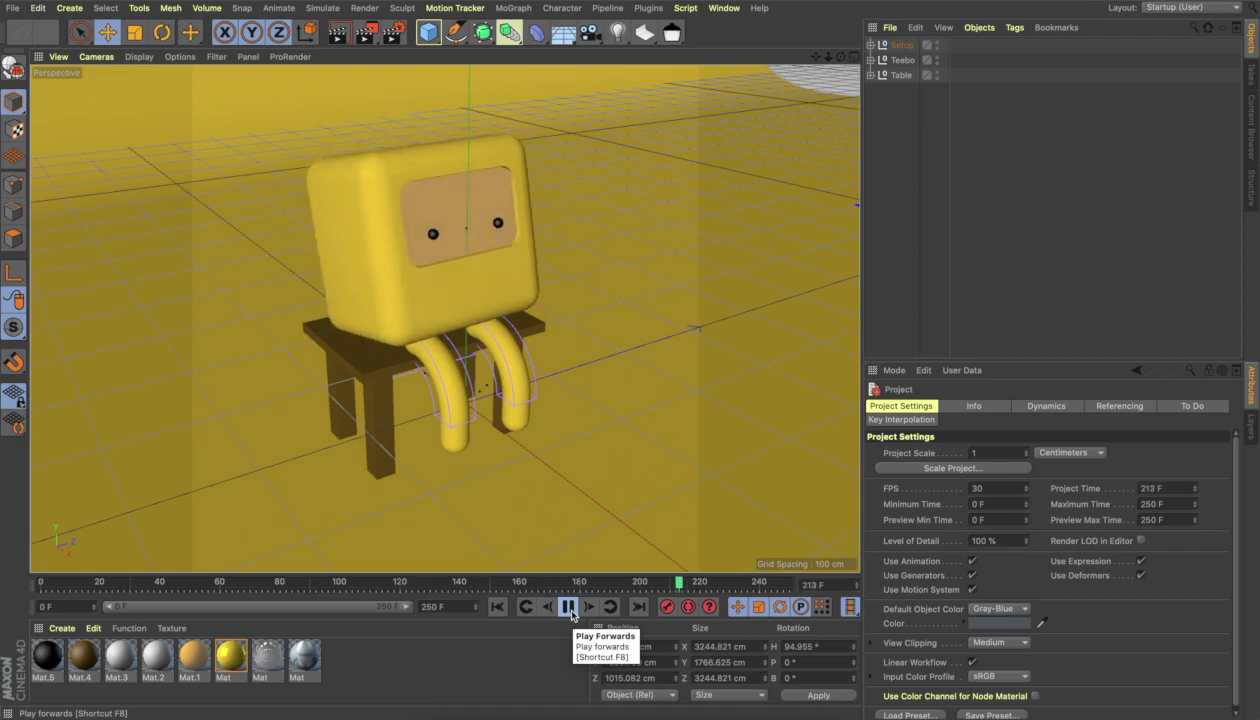
click(568, 606)
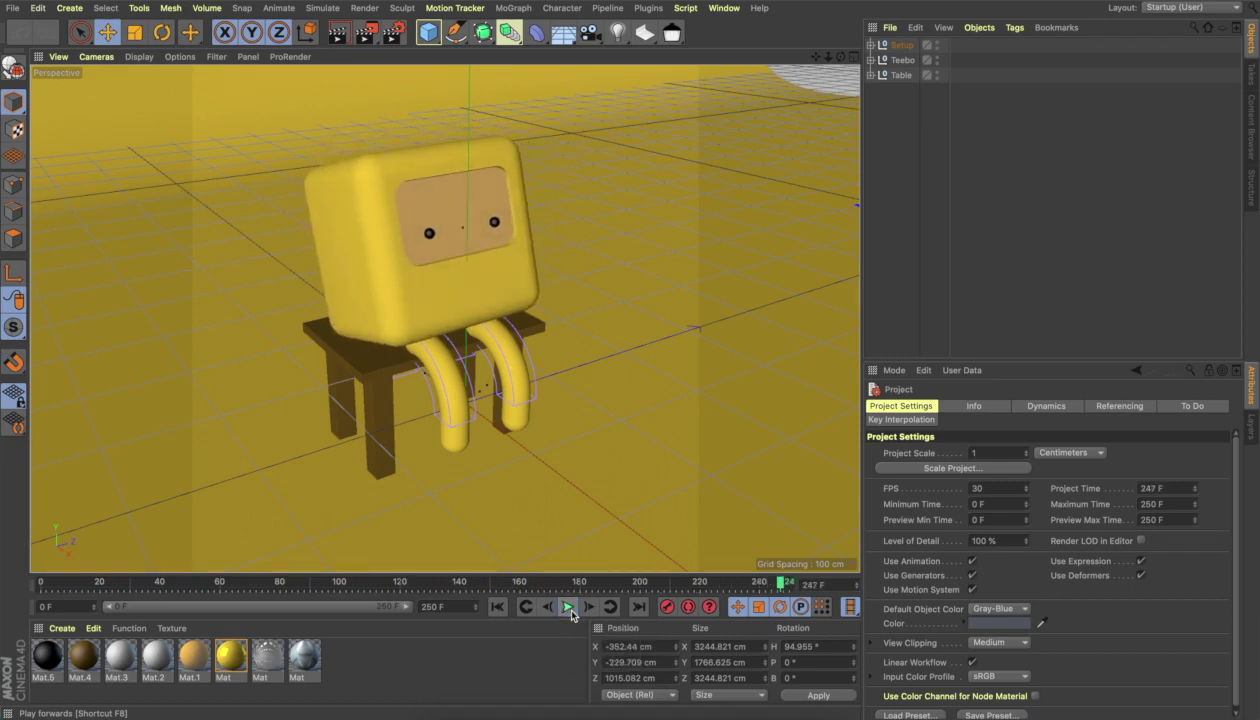
click(497, 606)
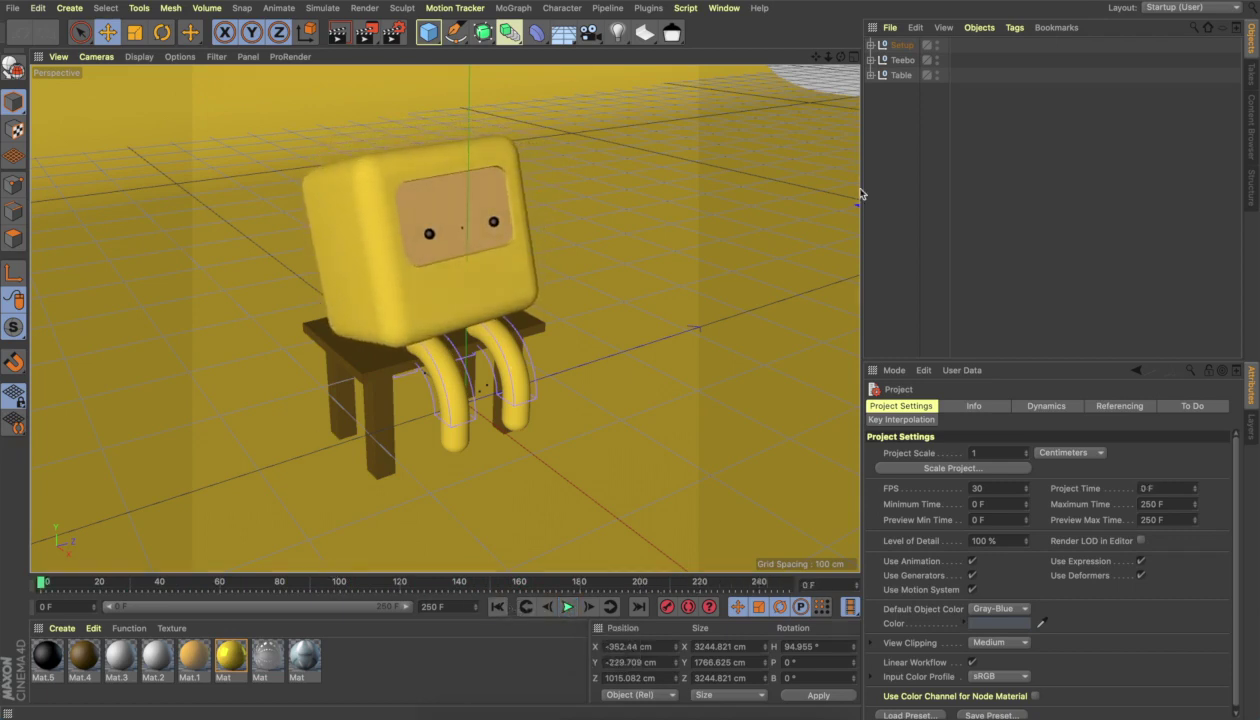
Select the Tvhead group and rotate it to about a -10° bank tilt
click(394, 281)
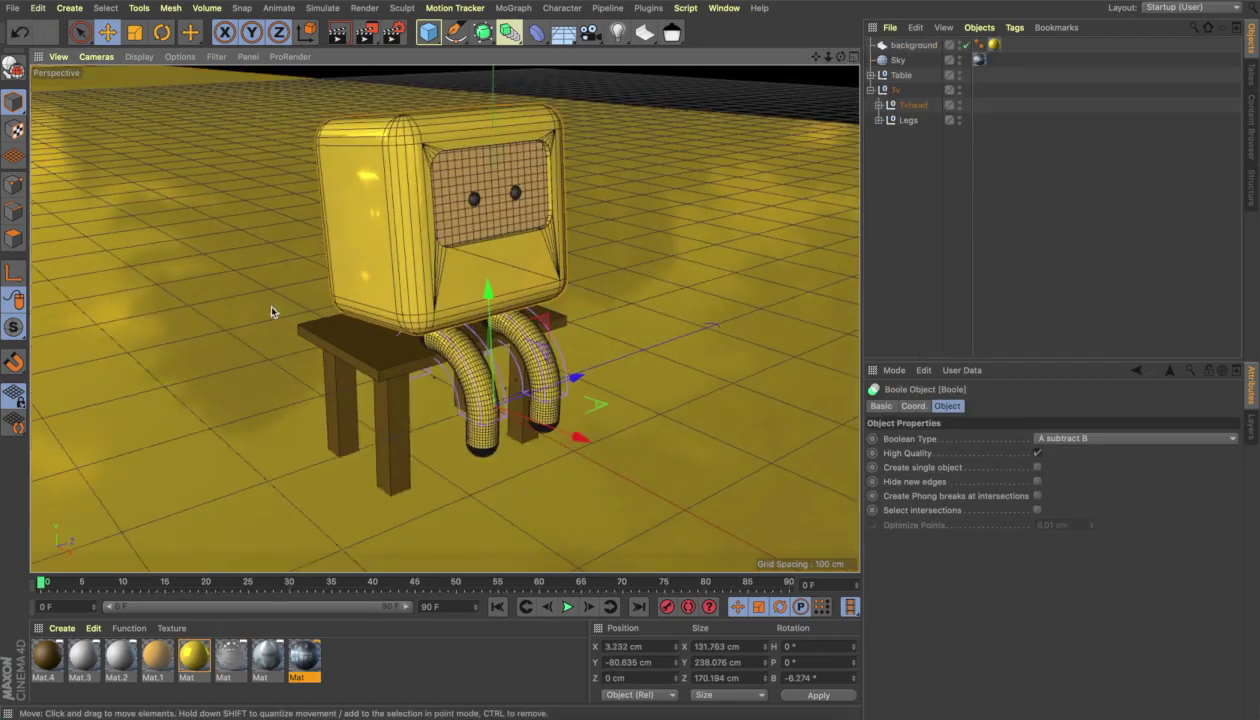
scroll(268, 312, down, 5)
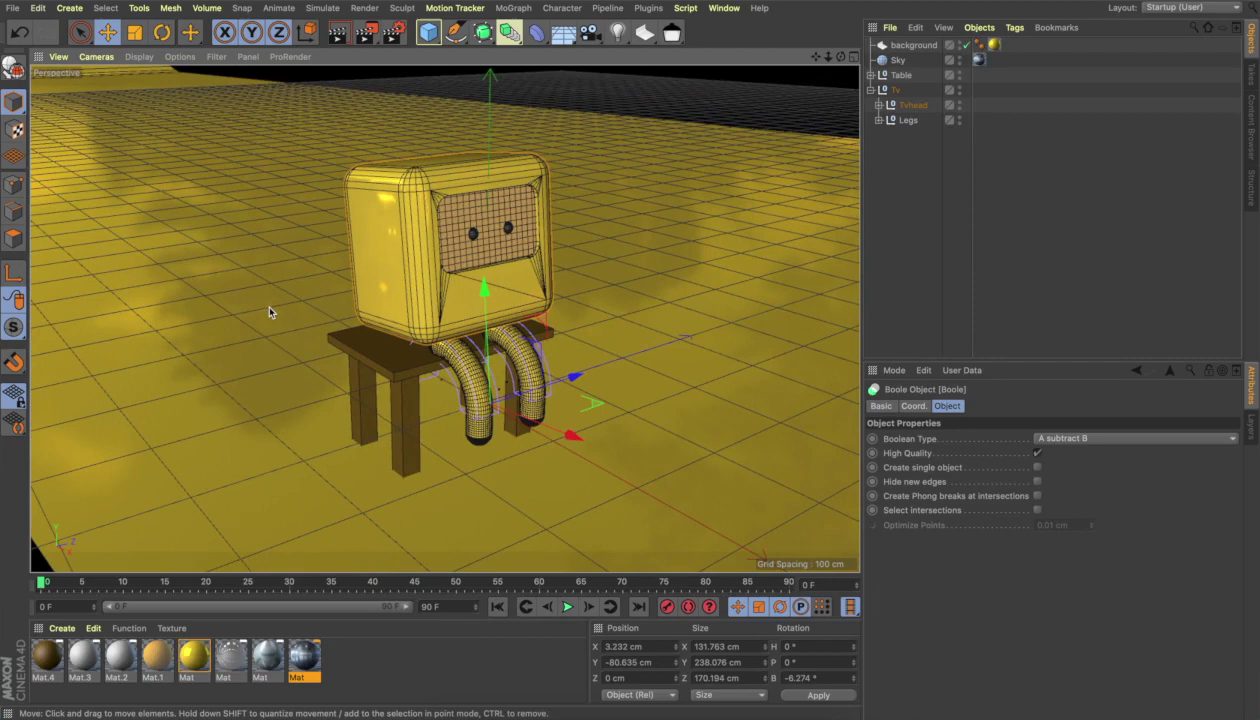
click(905, 105)
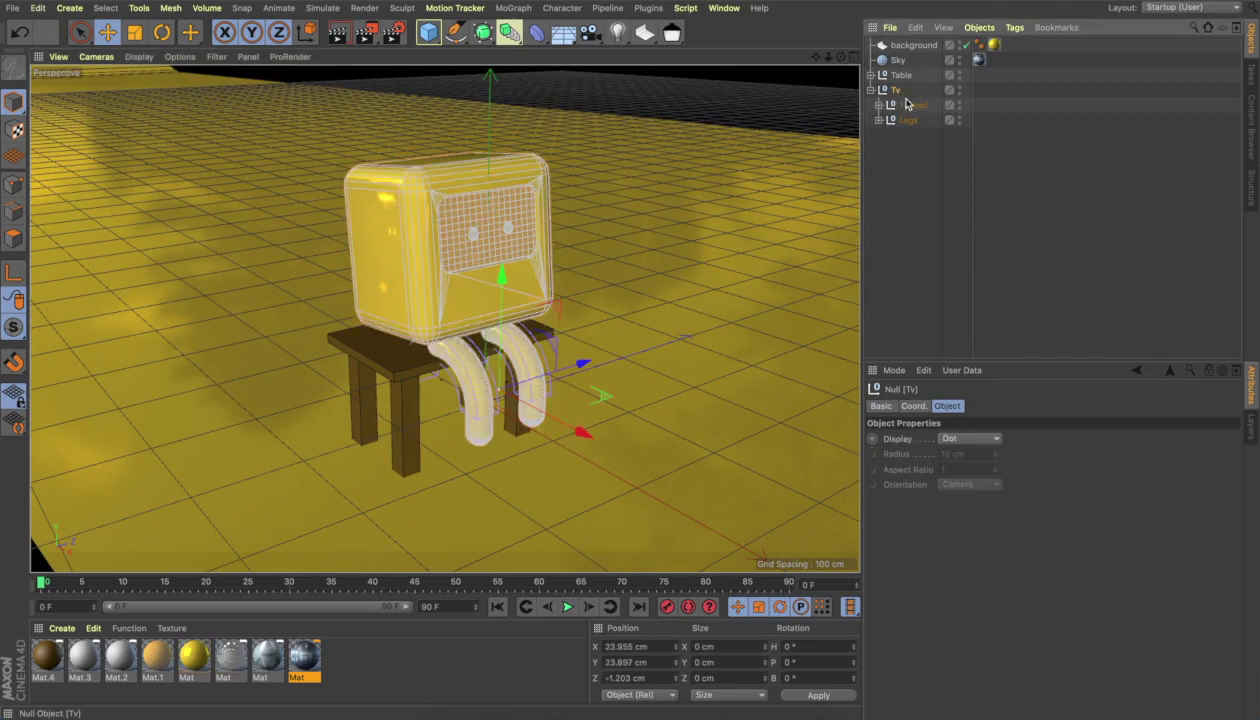
key(r)
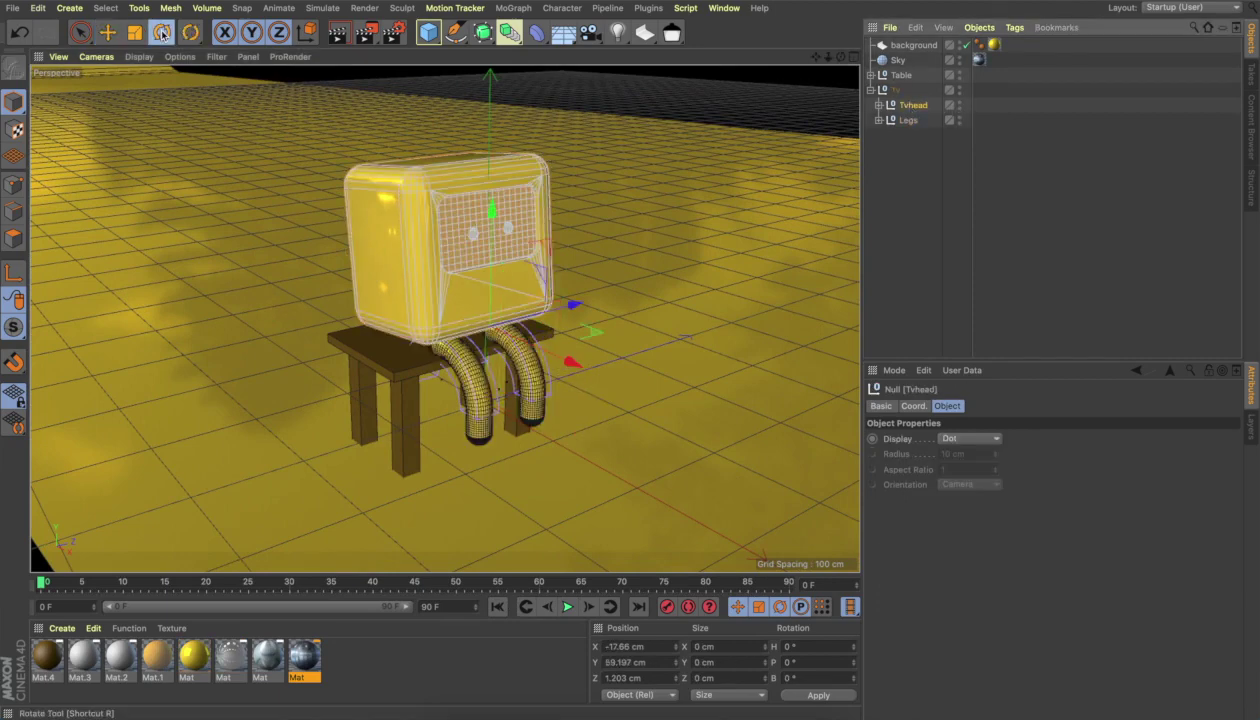
drag(533, 313, 528, 299)
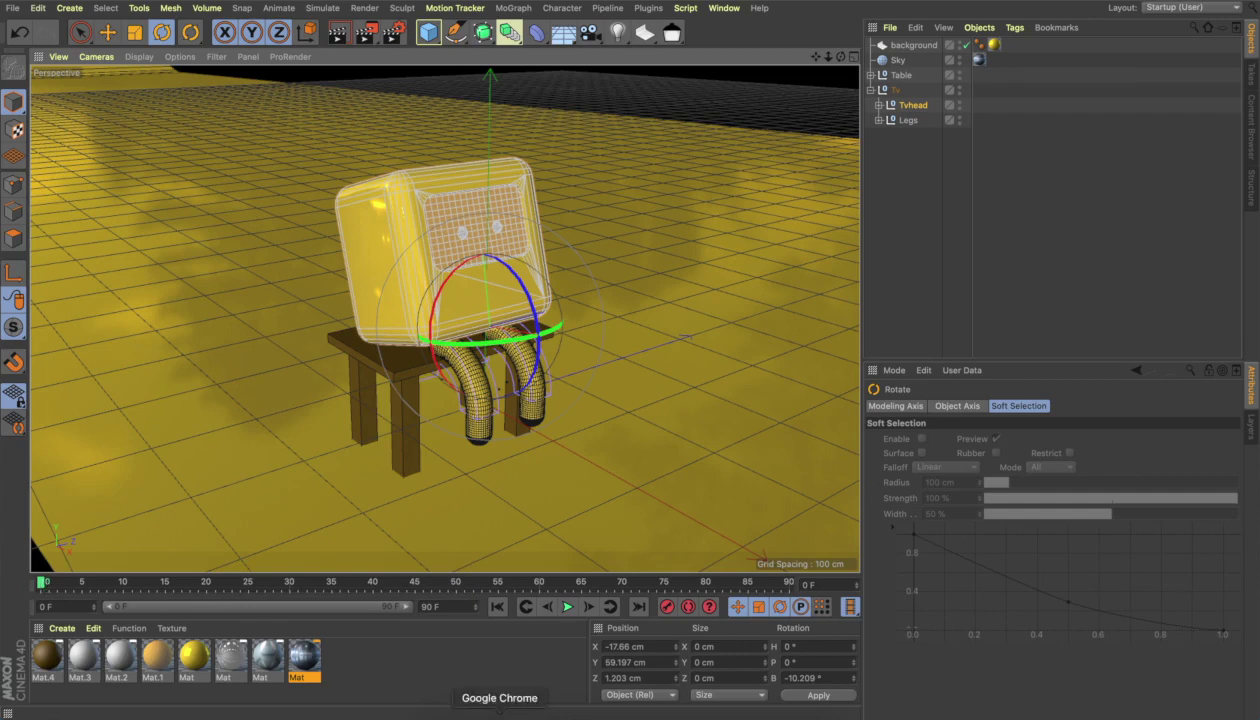
Key the Tvhead's -10.209° bank at frame 0 and scrub to frame 40 to check it
click(667, 607)
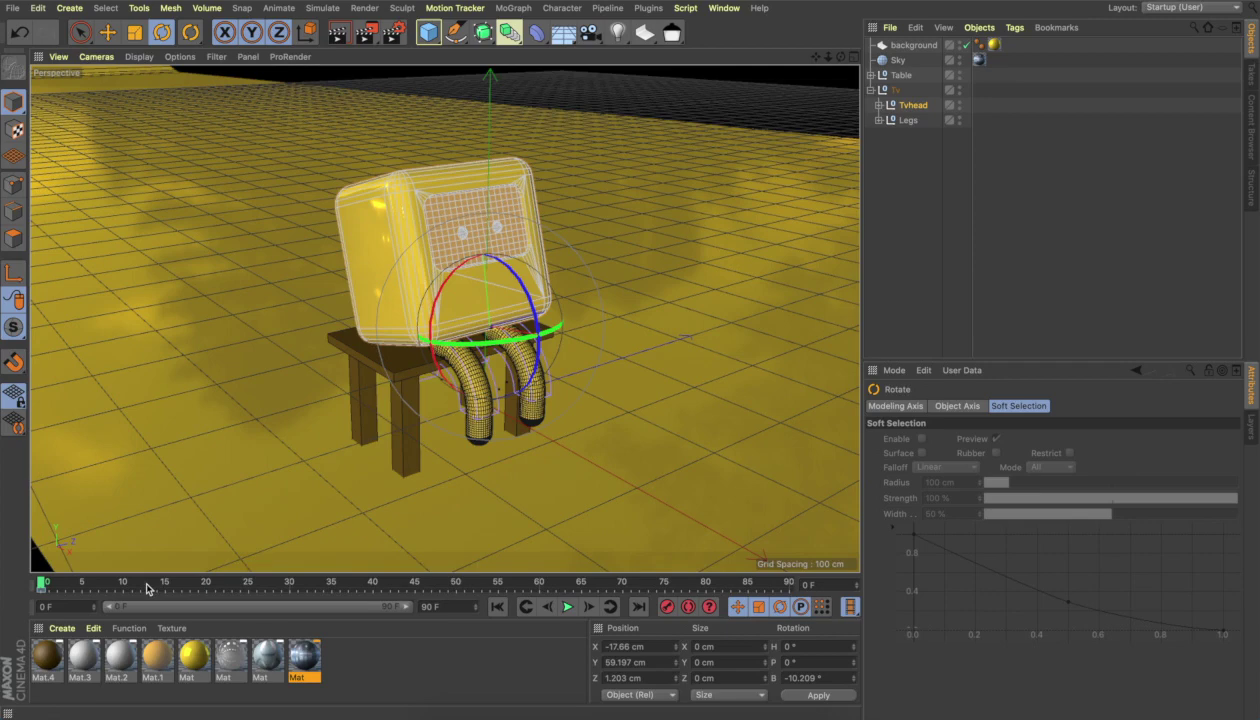
drag(147, 589, 287, 594)
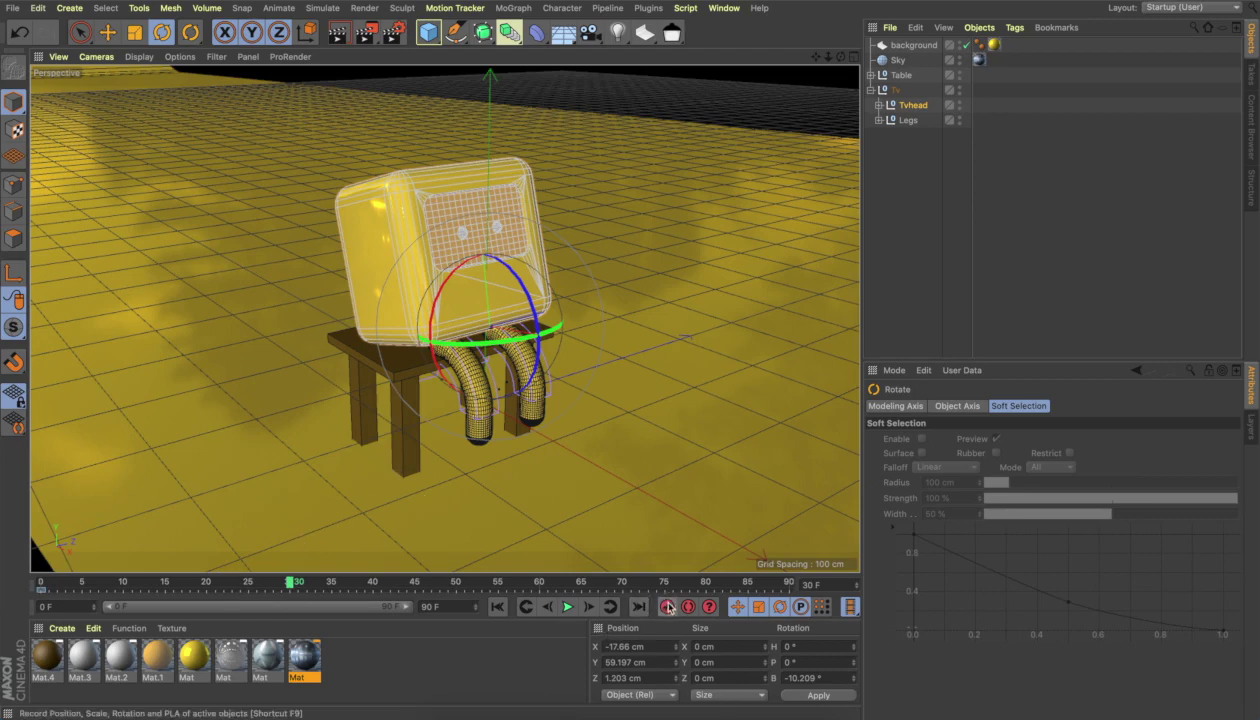
drag(291, 588, 374, 597)
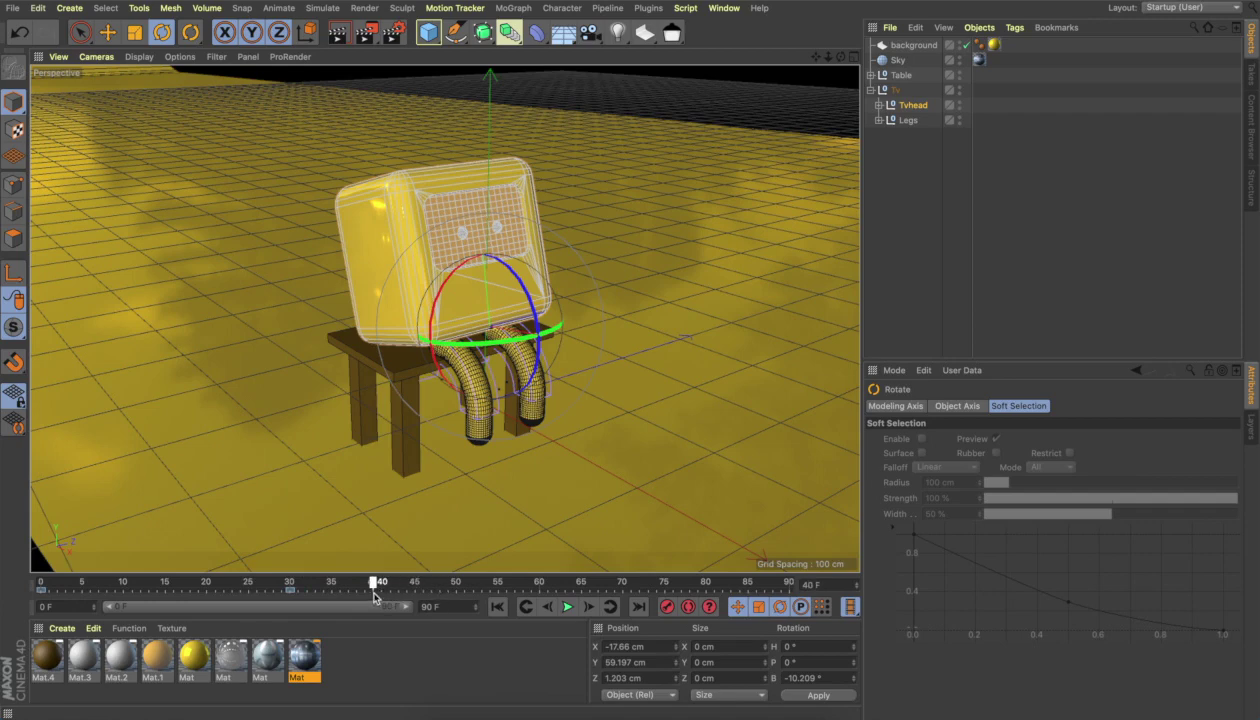
At frame 40, tilt the Tvhead to a 15.357° bank and record the keyframe
drag(375, 597, 377, 597)
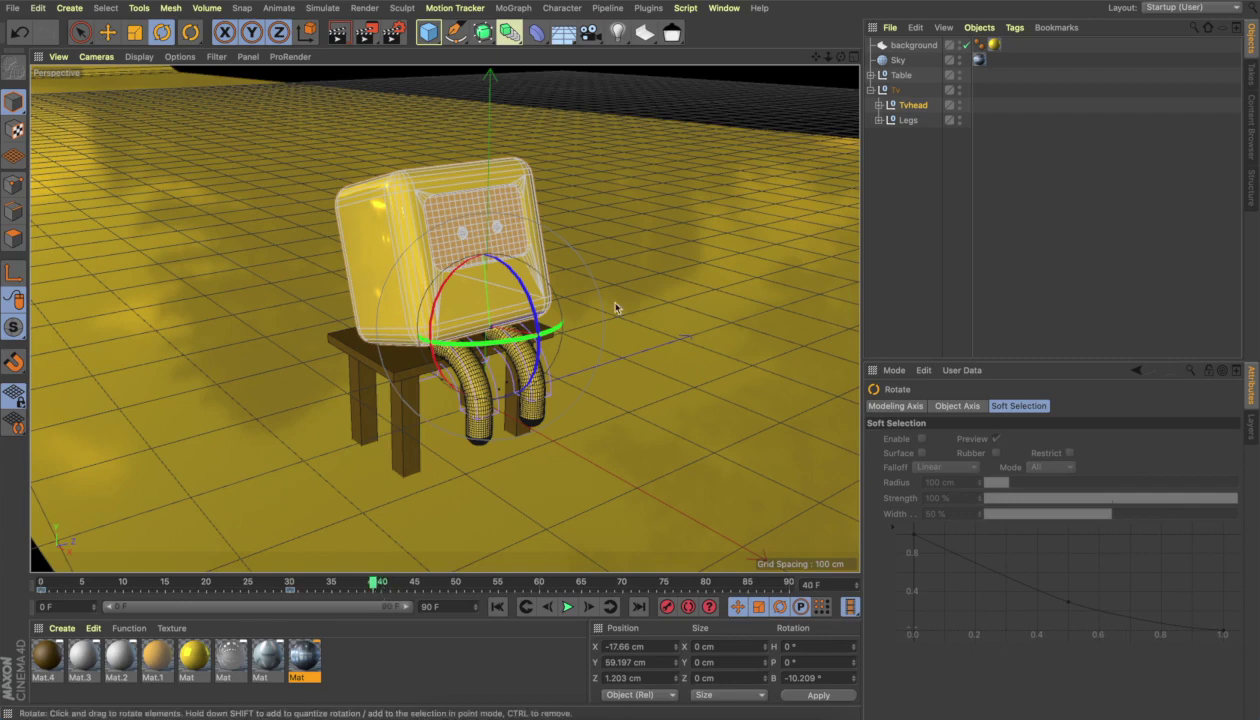
drag(521, 285, 529, 319)
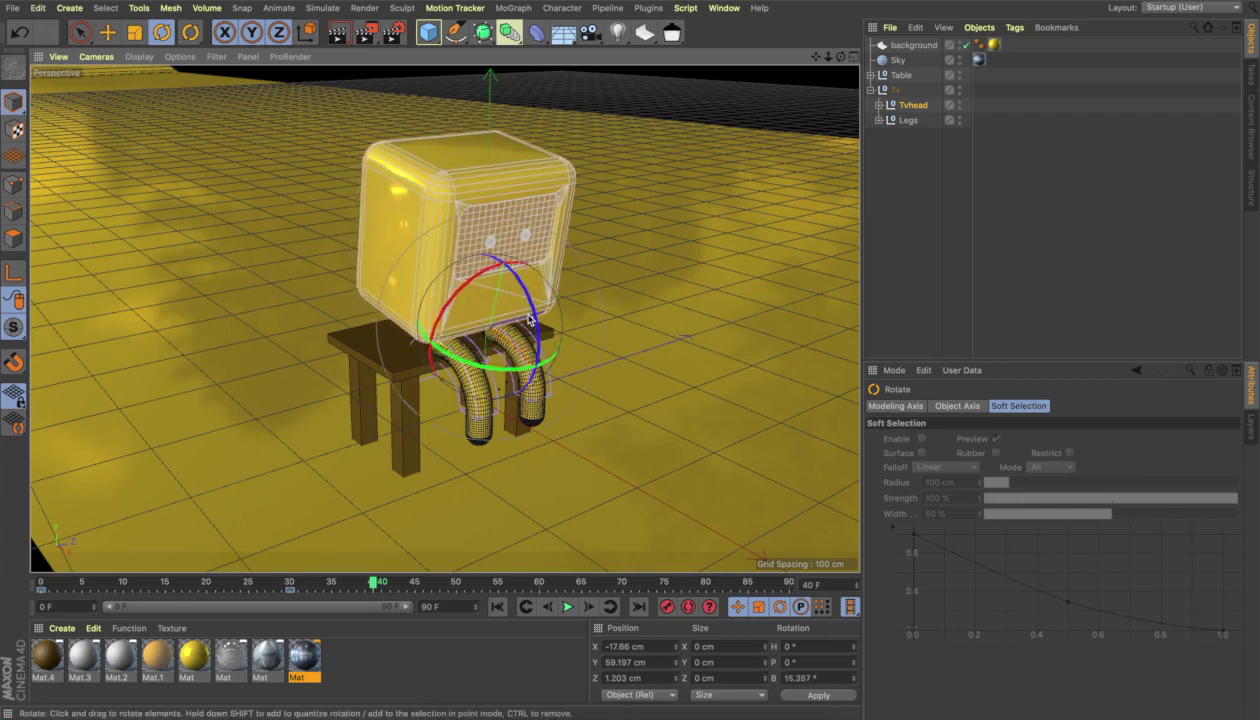
click(665, 607)
drag(372, 582, 454, 591)
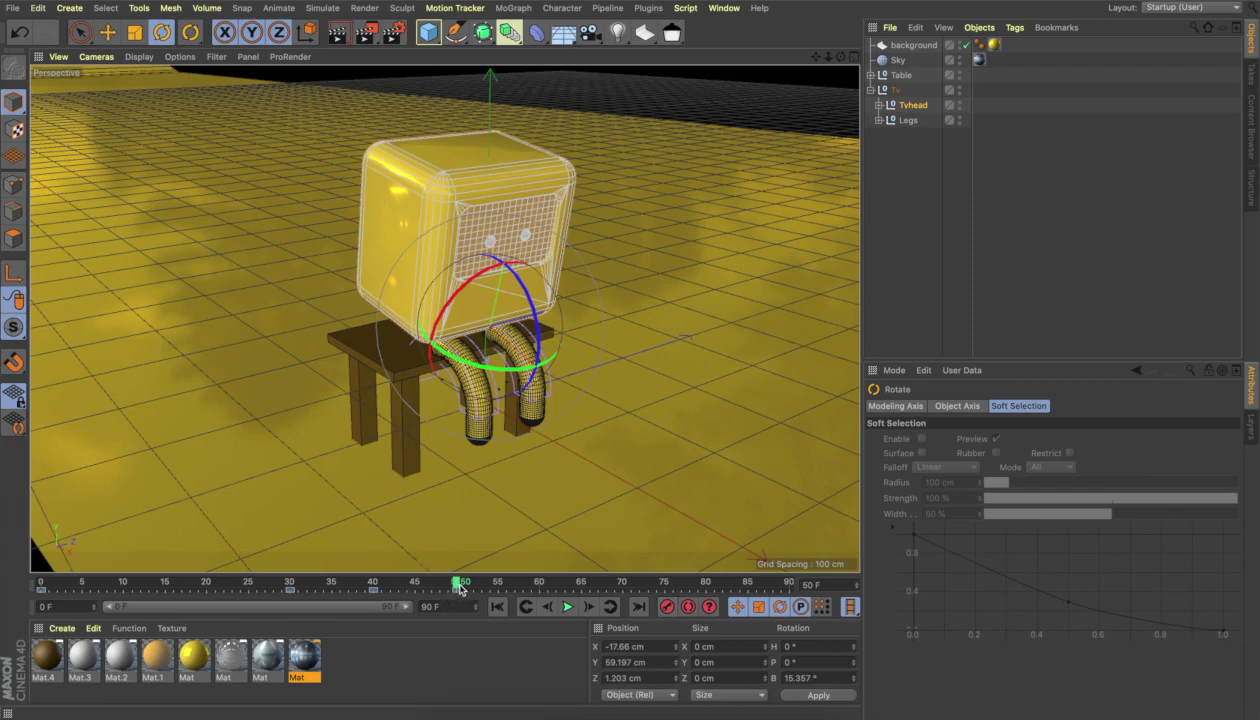
At frame 60, turn the TV head to look sideways and key it
drag(460, 588, 540, 588)
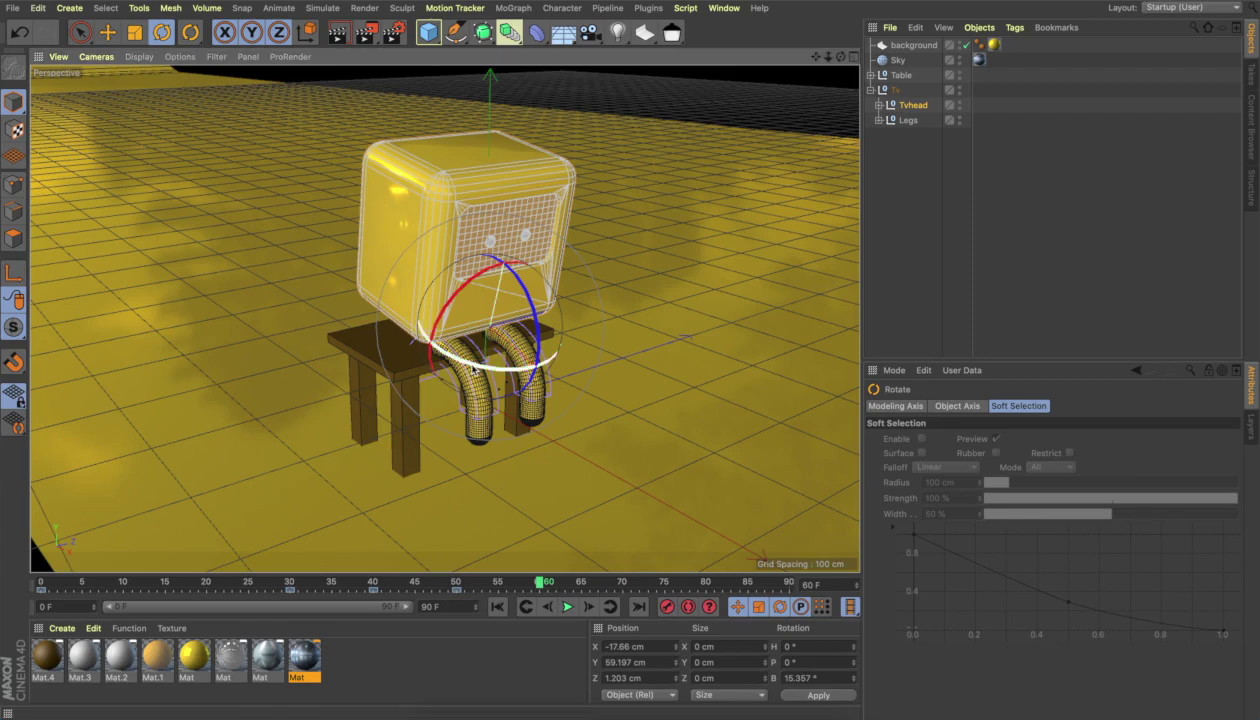
drag(482, 358, 507, 364)
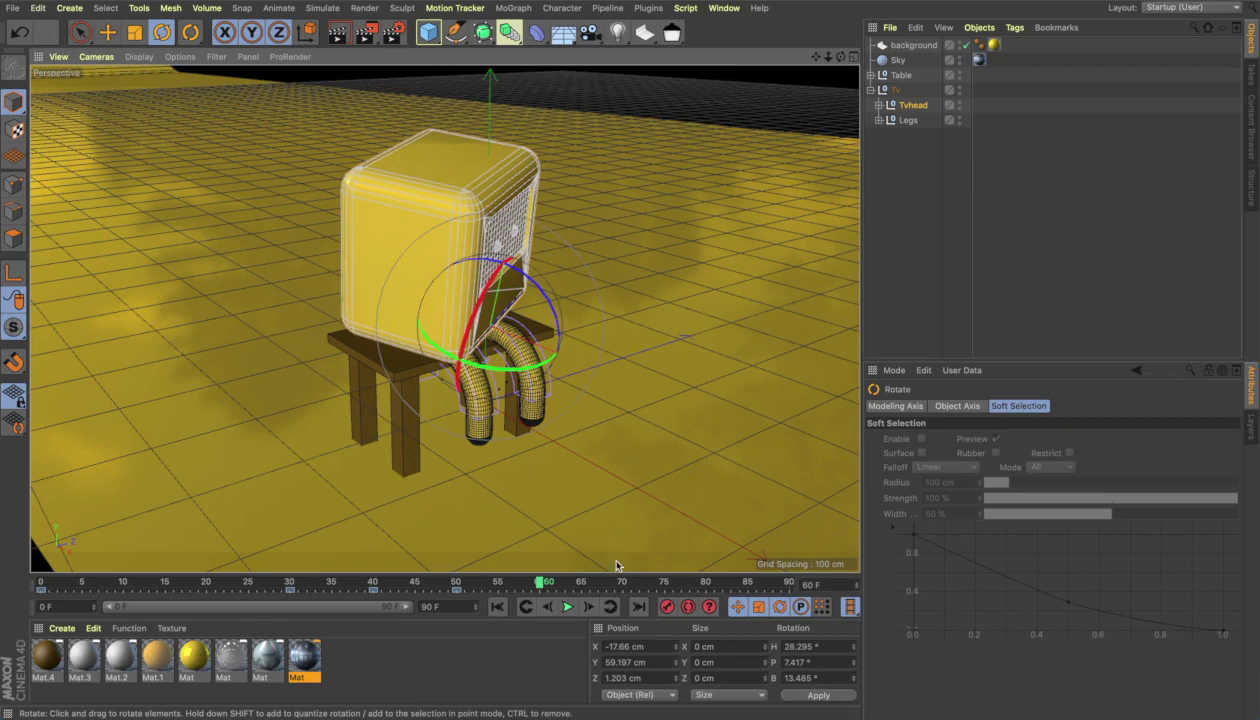
click(668, 606)
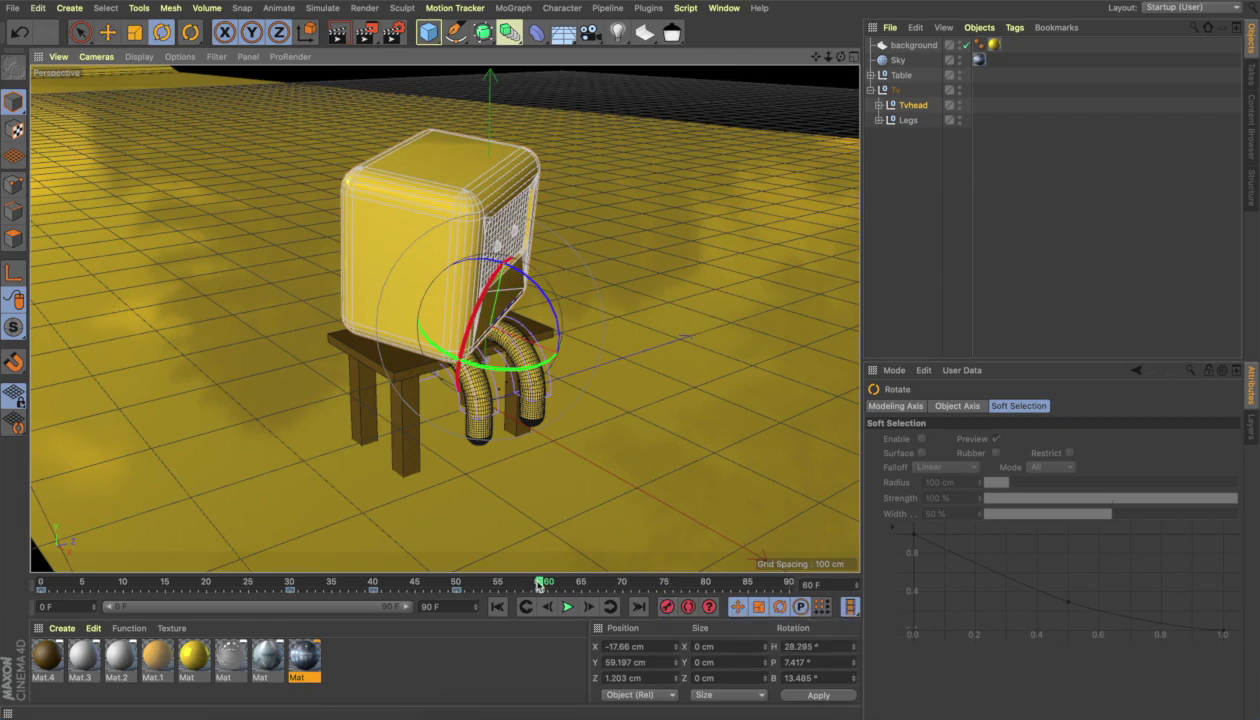
Hold the sideways pose with a key at frame 66, then turn the head front at frame 73
drag(537, 585, 584, 586)
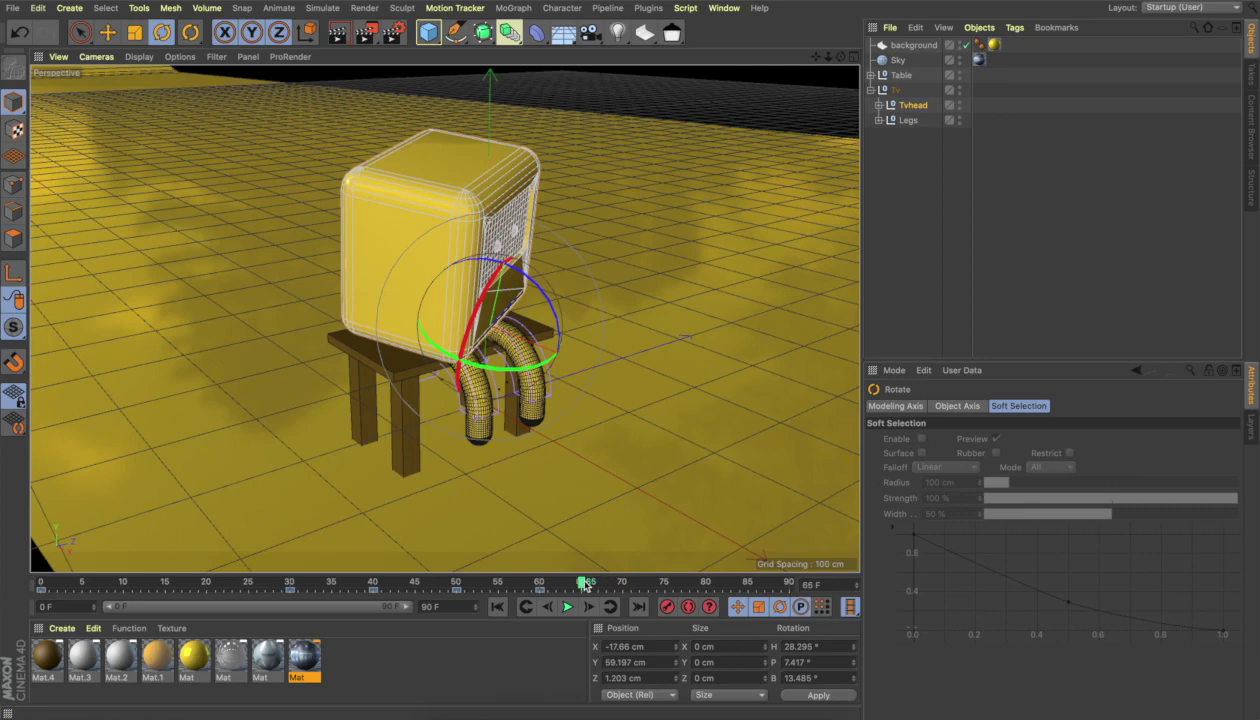
click(666, 606)
drag(586, 589, 652, 590)
drag(507, 376, 481, 366)
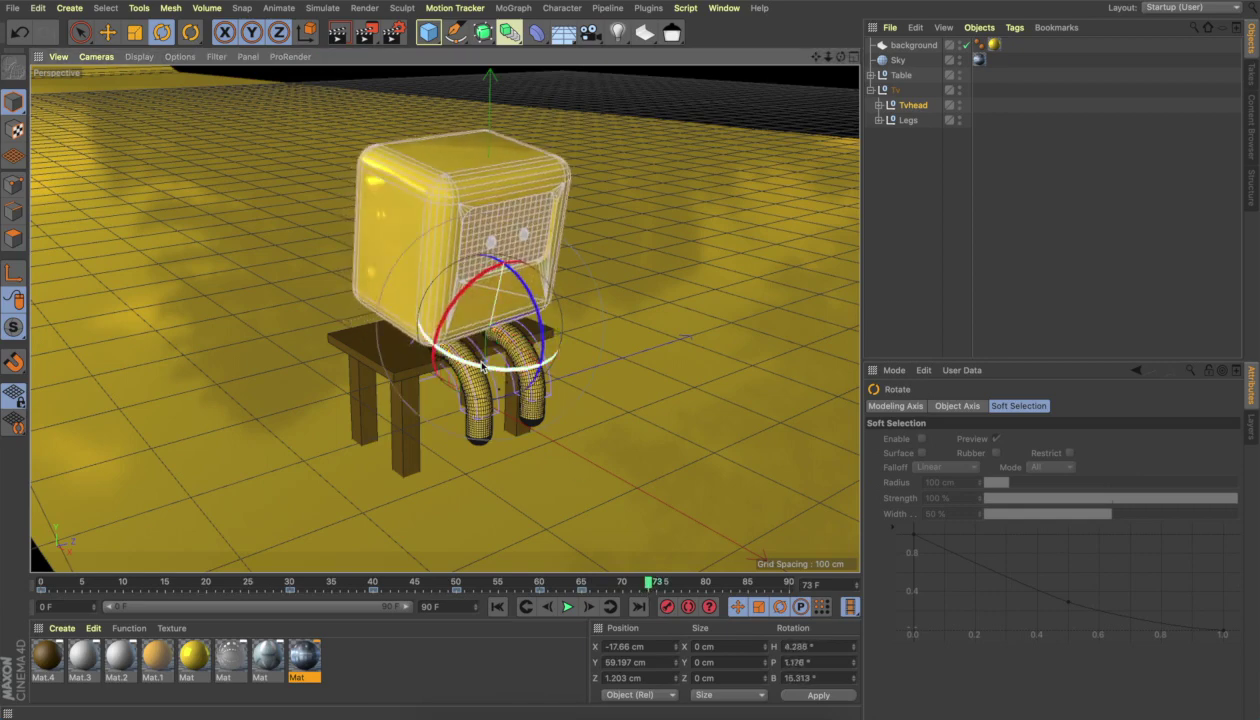
Key the frame-73 pose, tilt the head back to about -9.9° bank at frame 90, and play it
click(664, 608)
drag(649, 583, 790, 588)
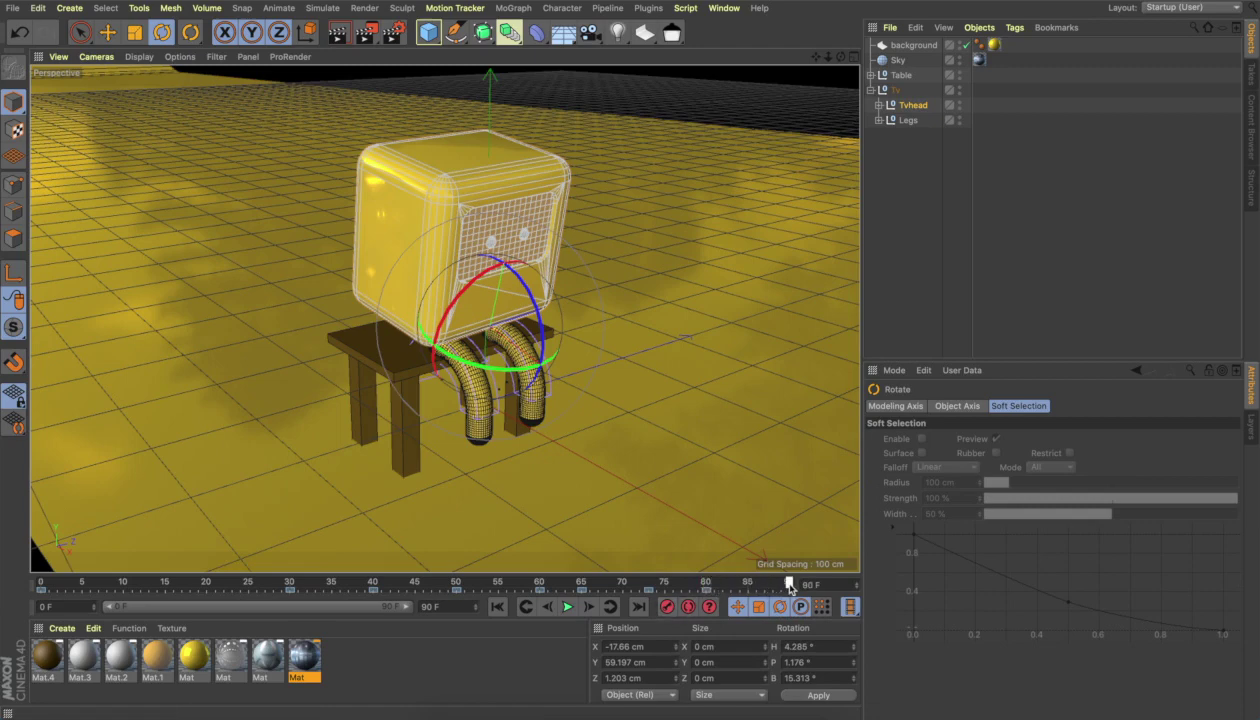
drag(545, 334, 524, 303)
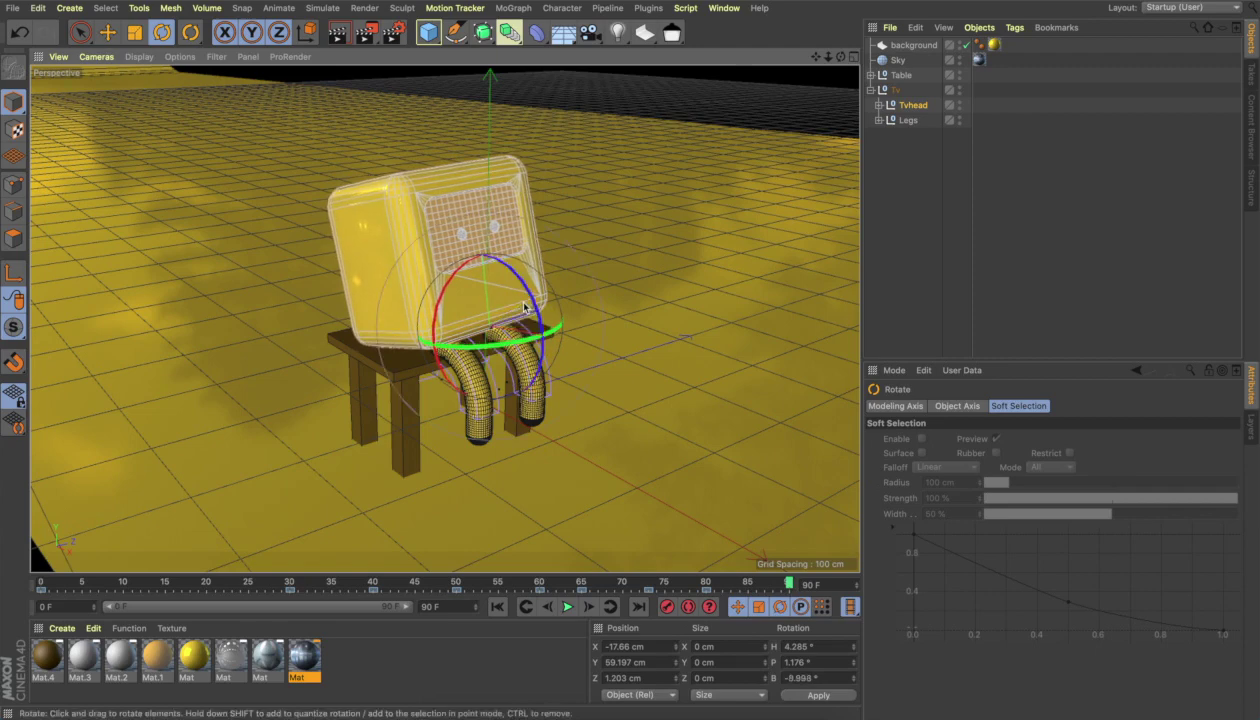
click(568, 608)
click(568, 607)
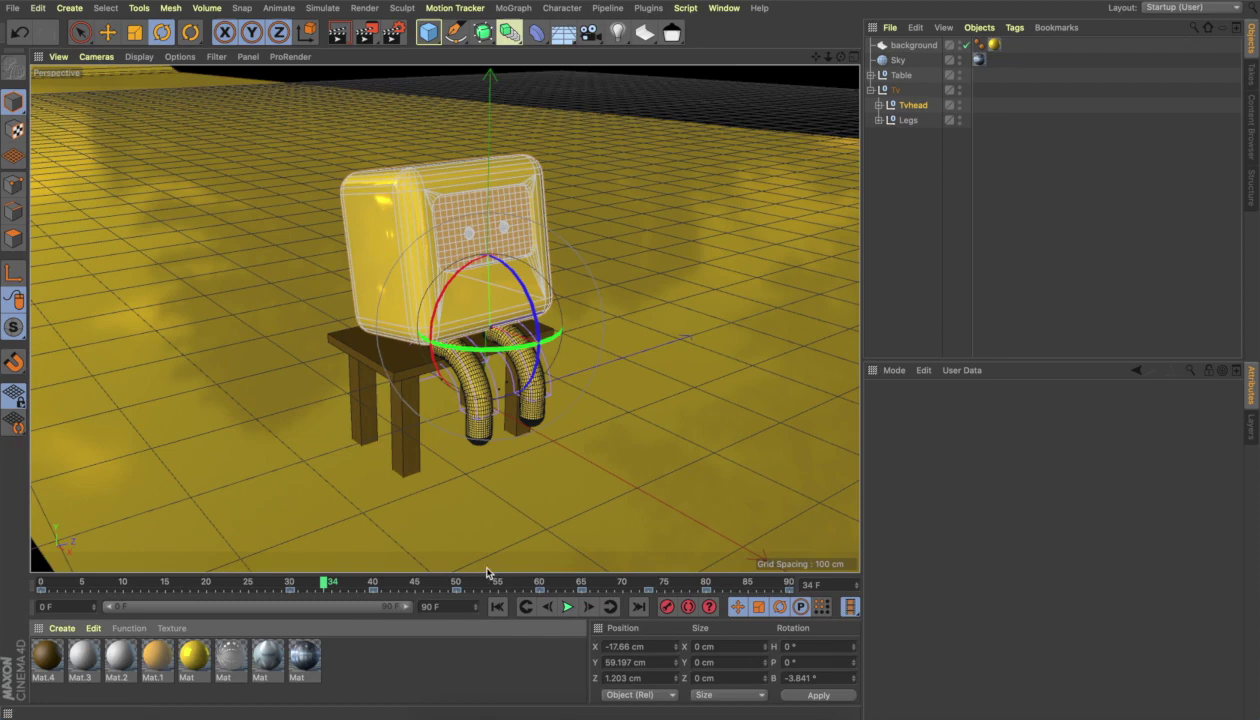
Switch the viewport to shading without wireframe lines and return to frame 46
click(139, 57)
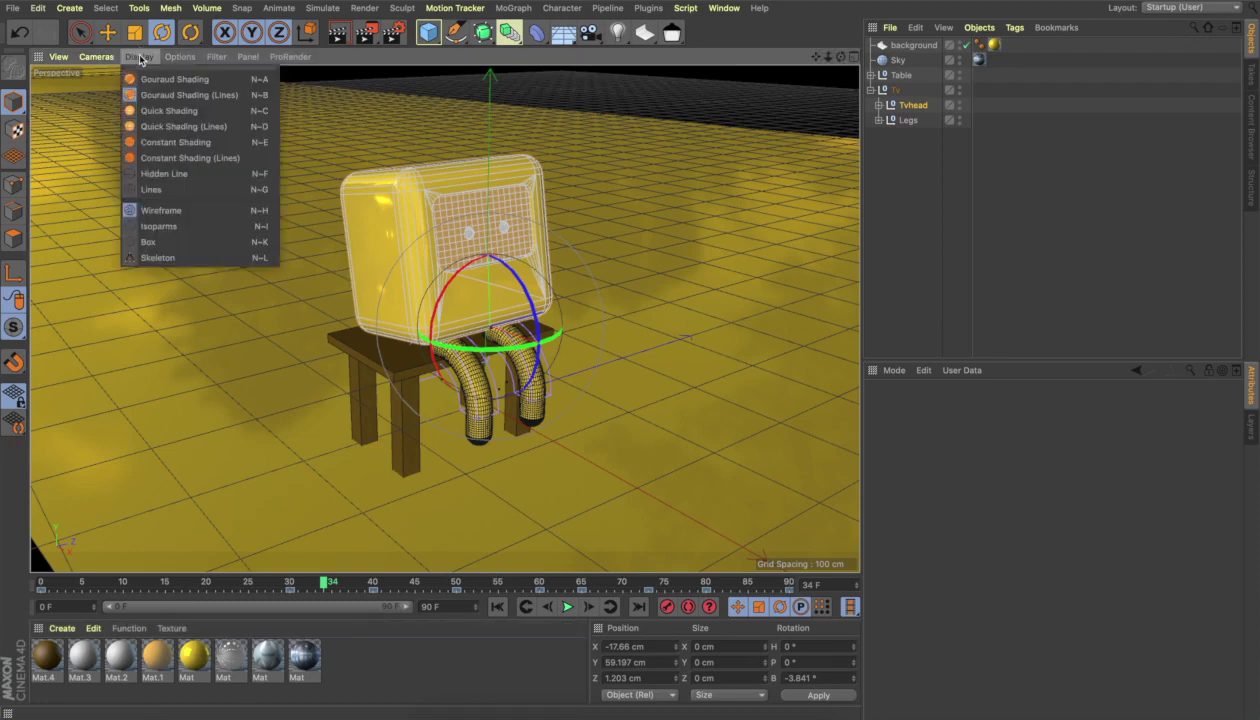
click(130, 79)
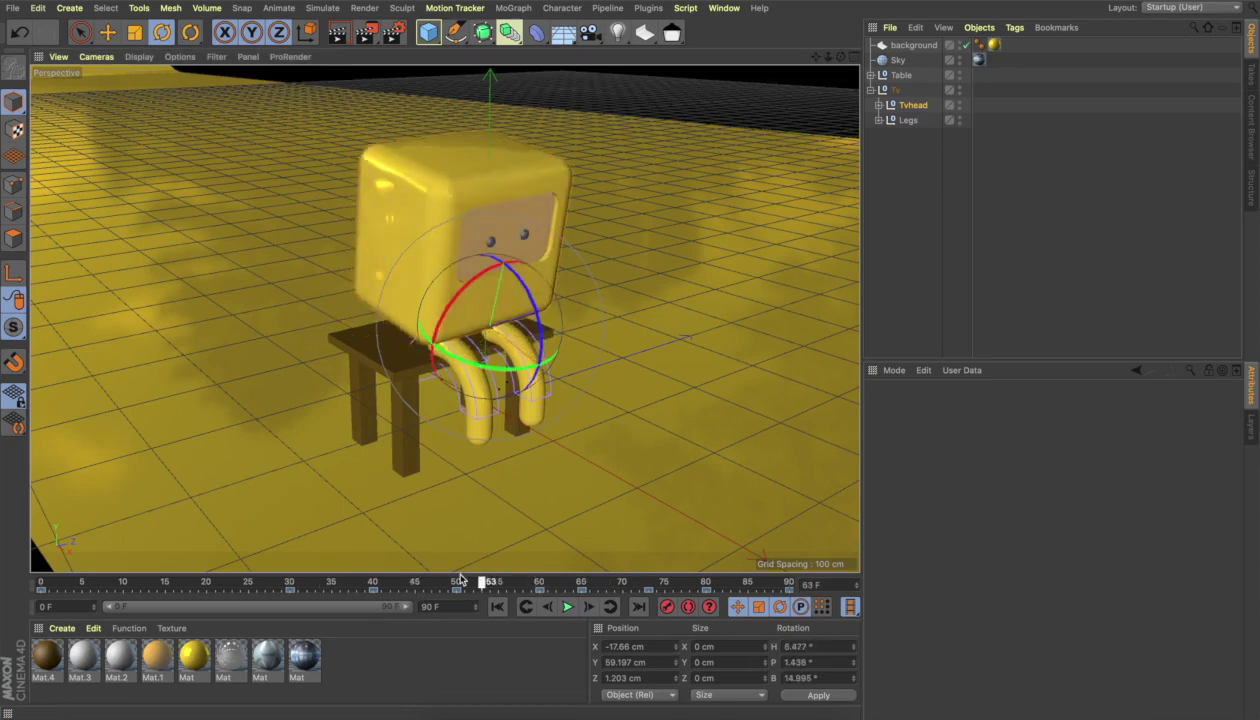
drag(461, 578, 358, 585)
Desaturate the Mat.1 material to white and close the Material Editor
double_click(150, 661)
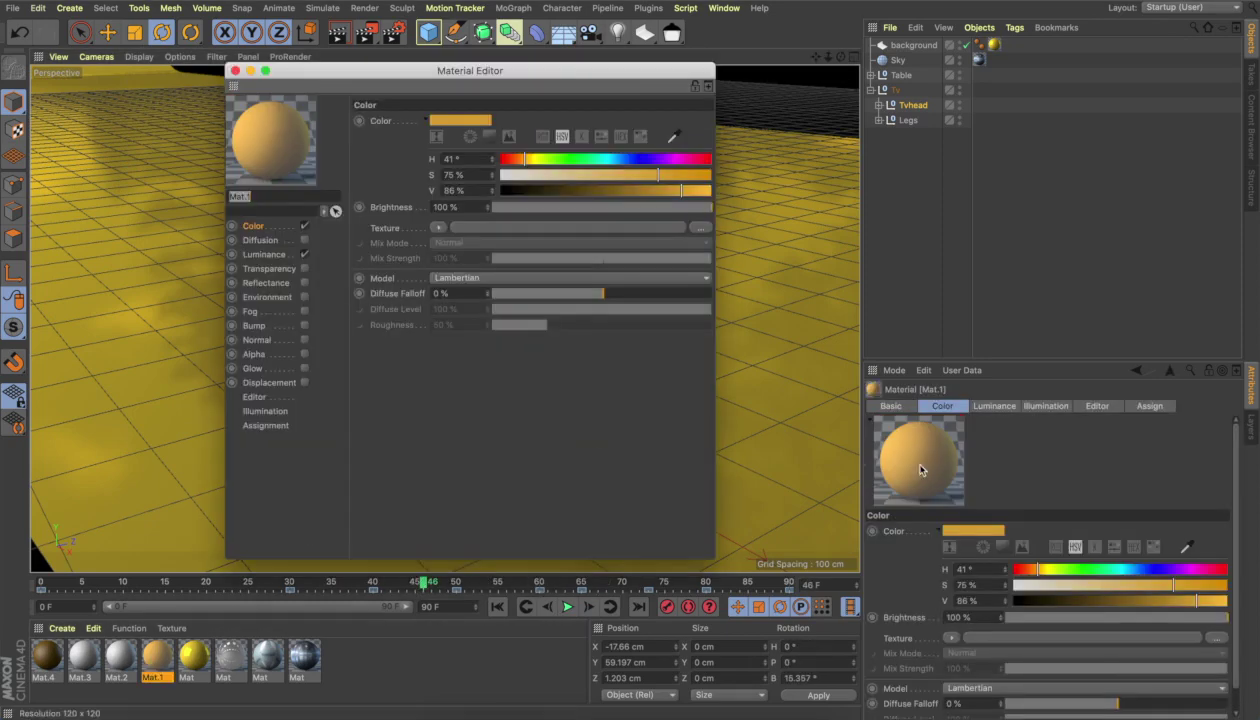
drag(513, 181, 498, 176)
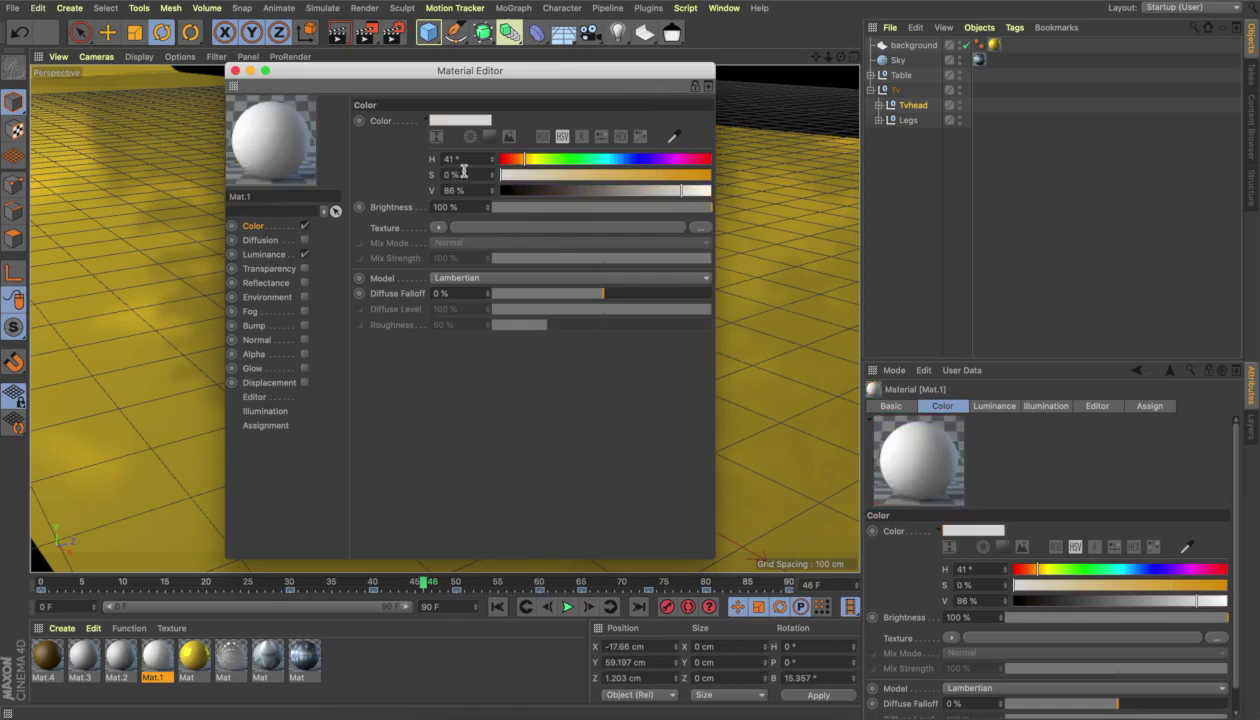
click(235, 70)
Select the background backdrop, then scrub and play the animation to review the poses
click(580, 508)
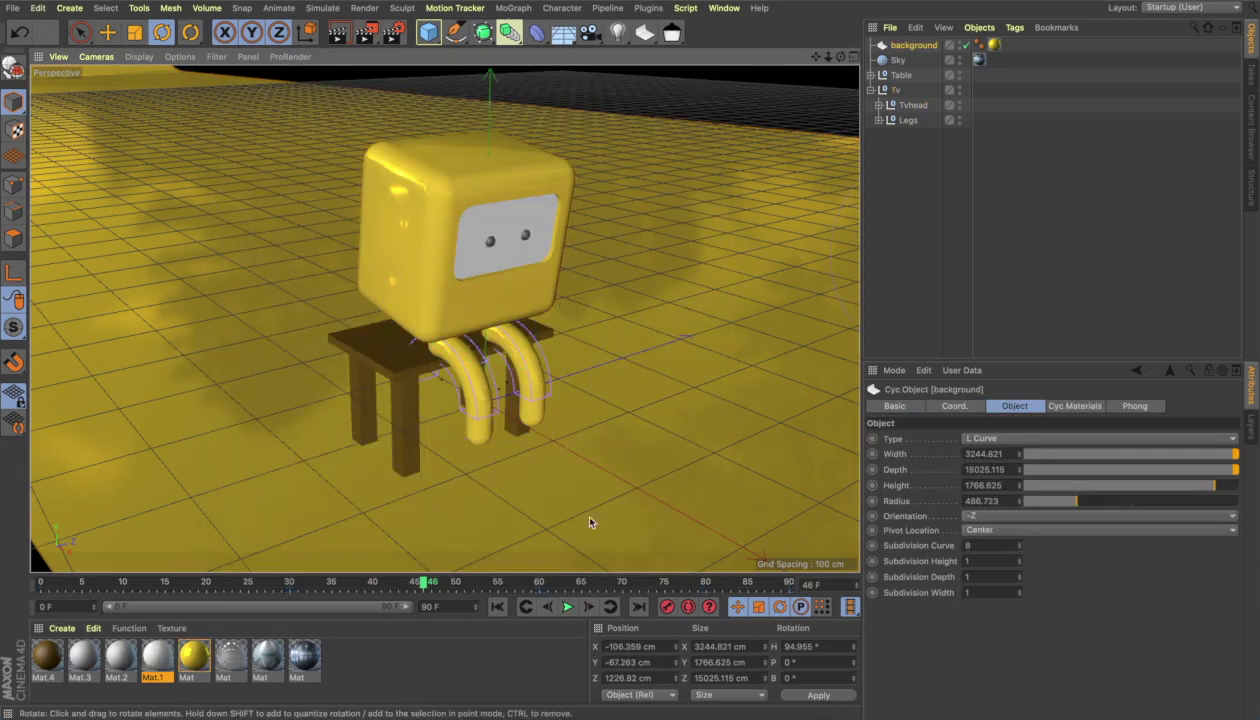
drag(425, 587, 429, 557)
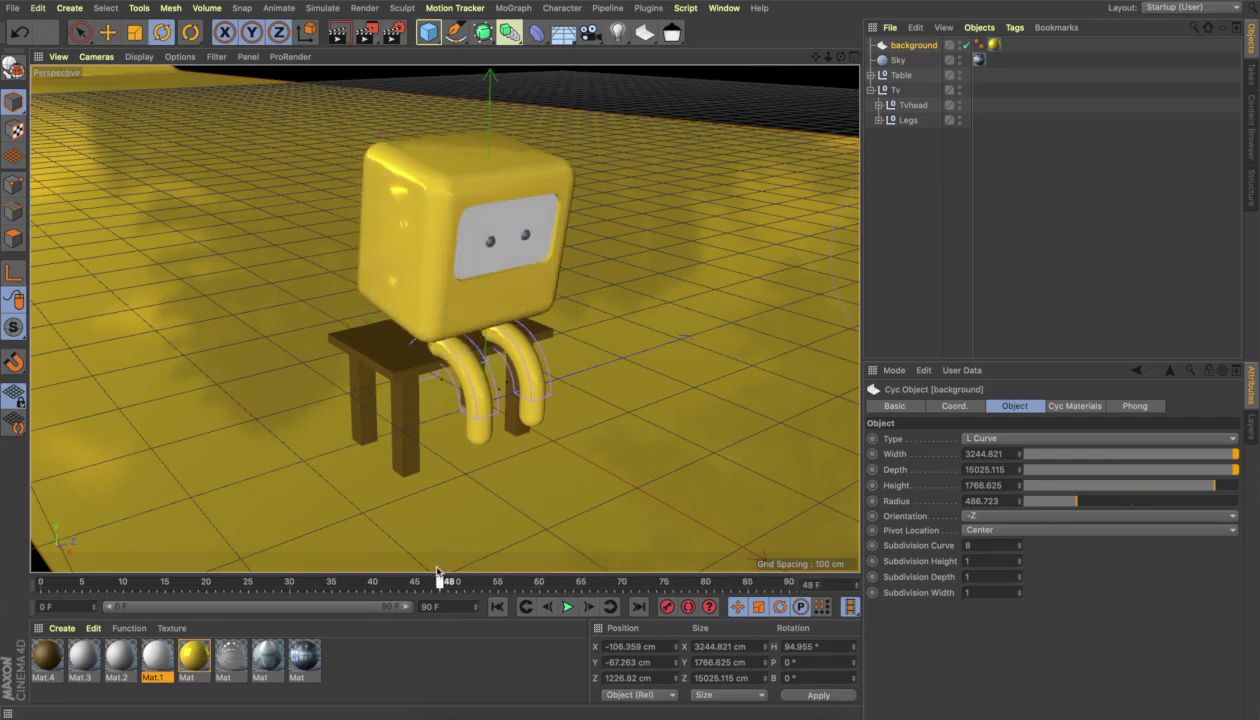
click(567, 607)
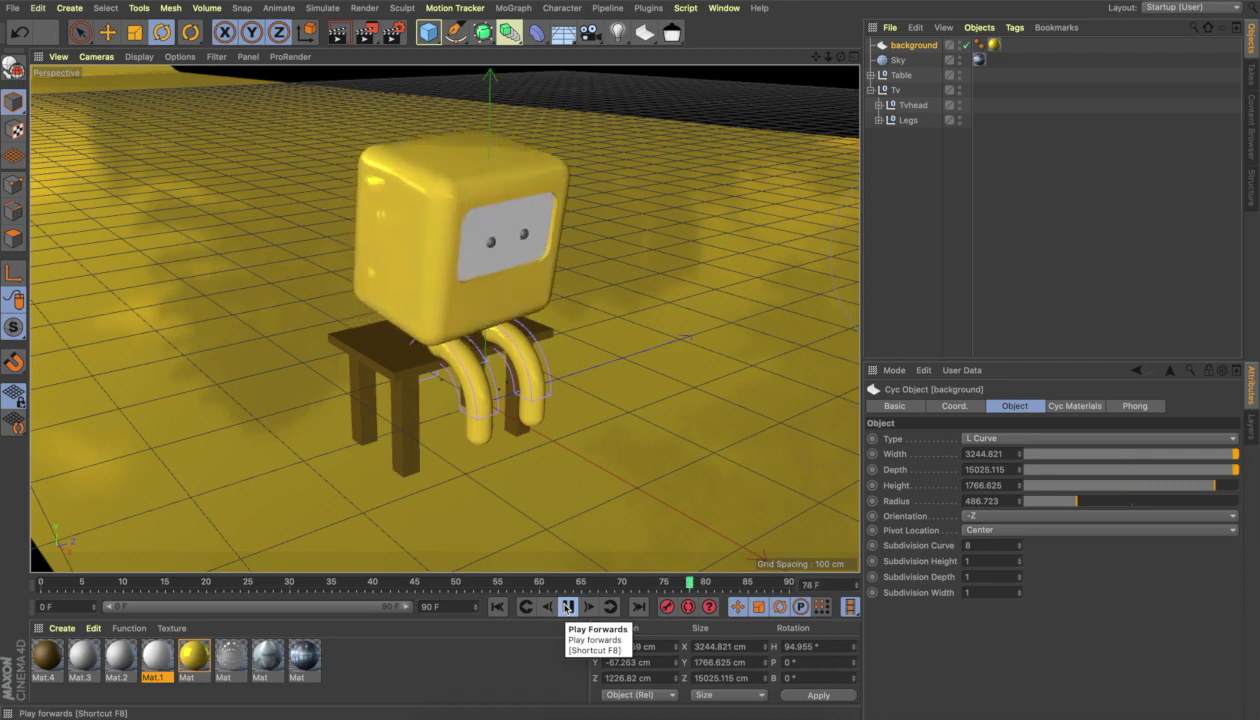
mouse_move(635, 577)
mouse_down()
mouse_move(596, 582)
mouse_move(658, 582)
mouse_move(605, 584)
mouse_move(648, 584)
mouse_up()
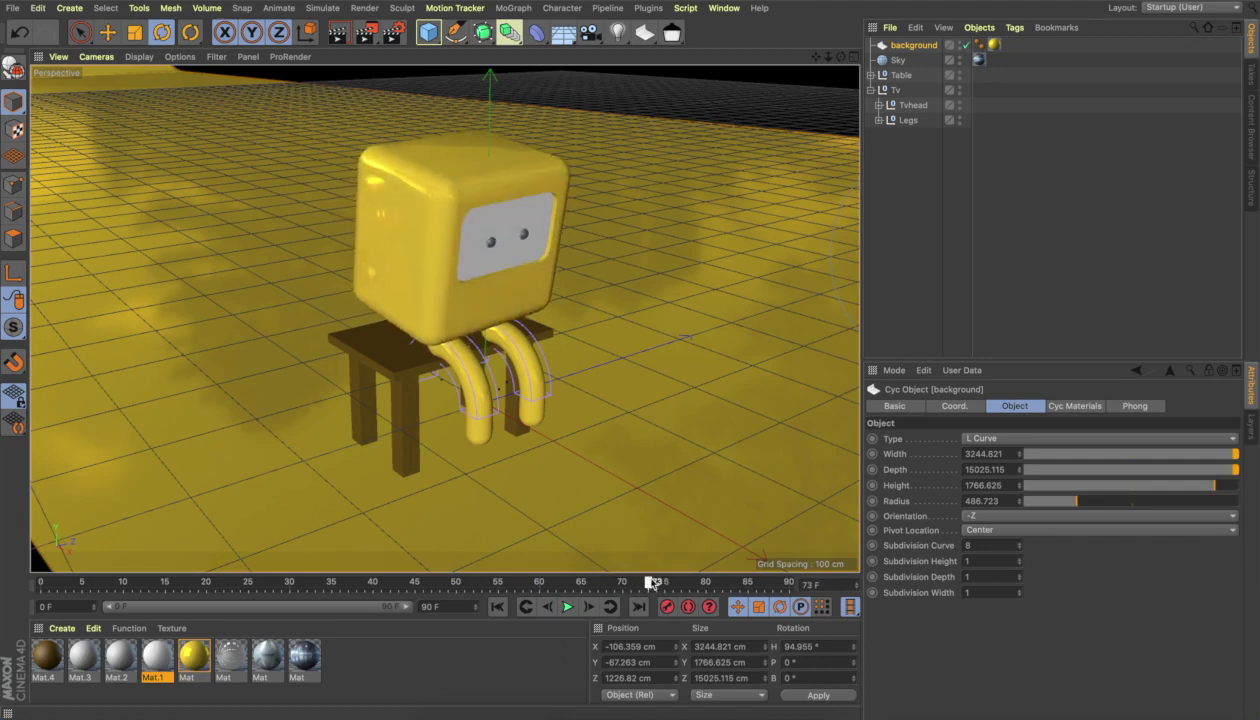
Expand Tvhead, select the Eyes null and record a starting keyframe
click(878, 105)
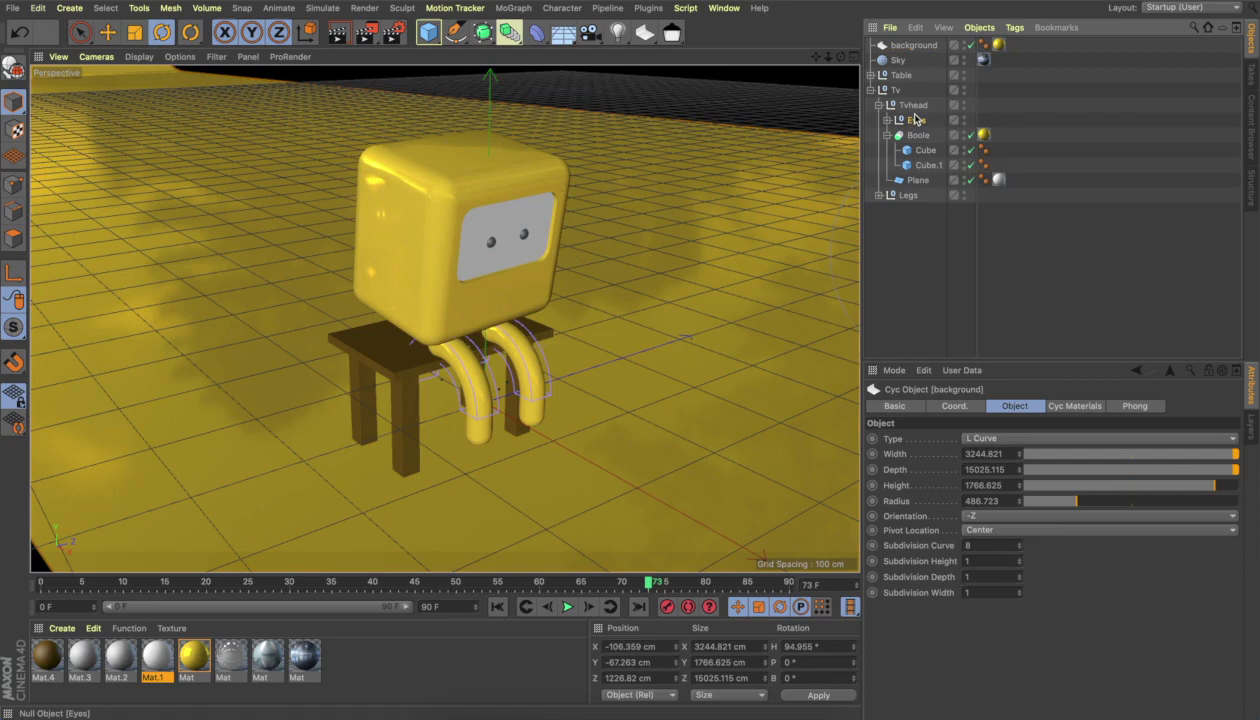
click(915, 119)
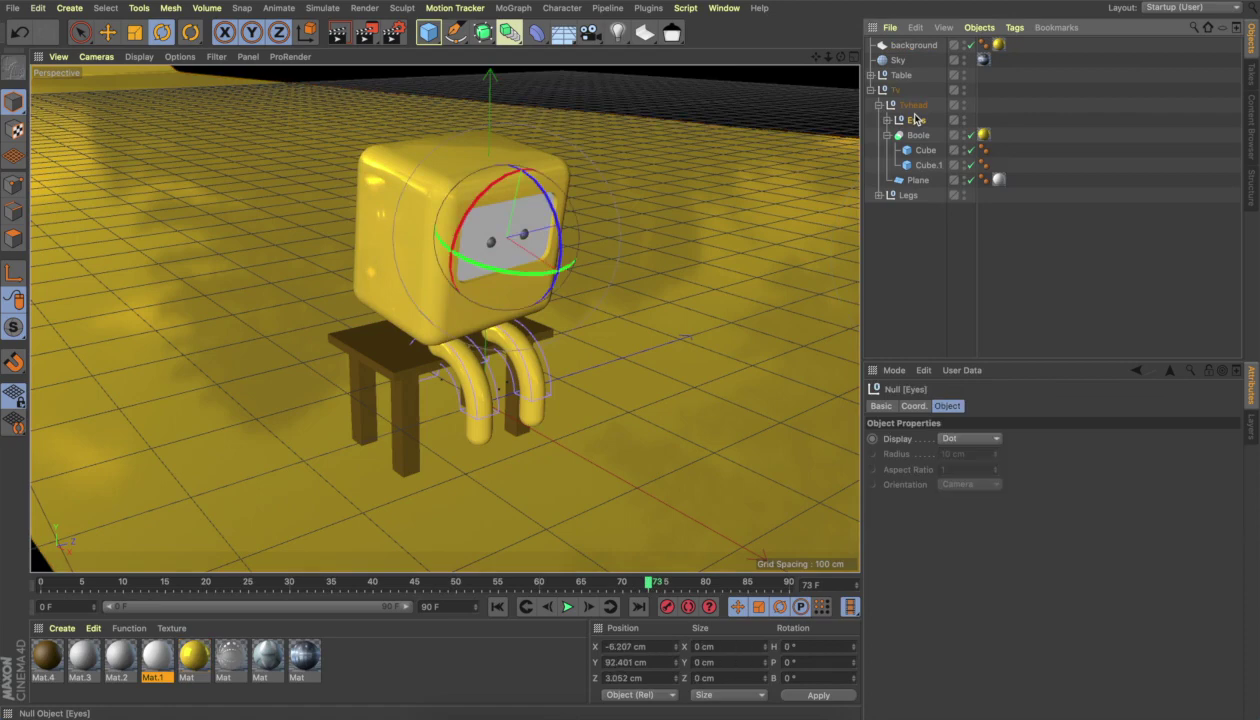
click(666, 607)
Slide the Eyes along X at frames 75 and 77, then play back from frame 69
drag(648, 584, 664, 584)
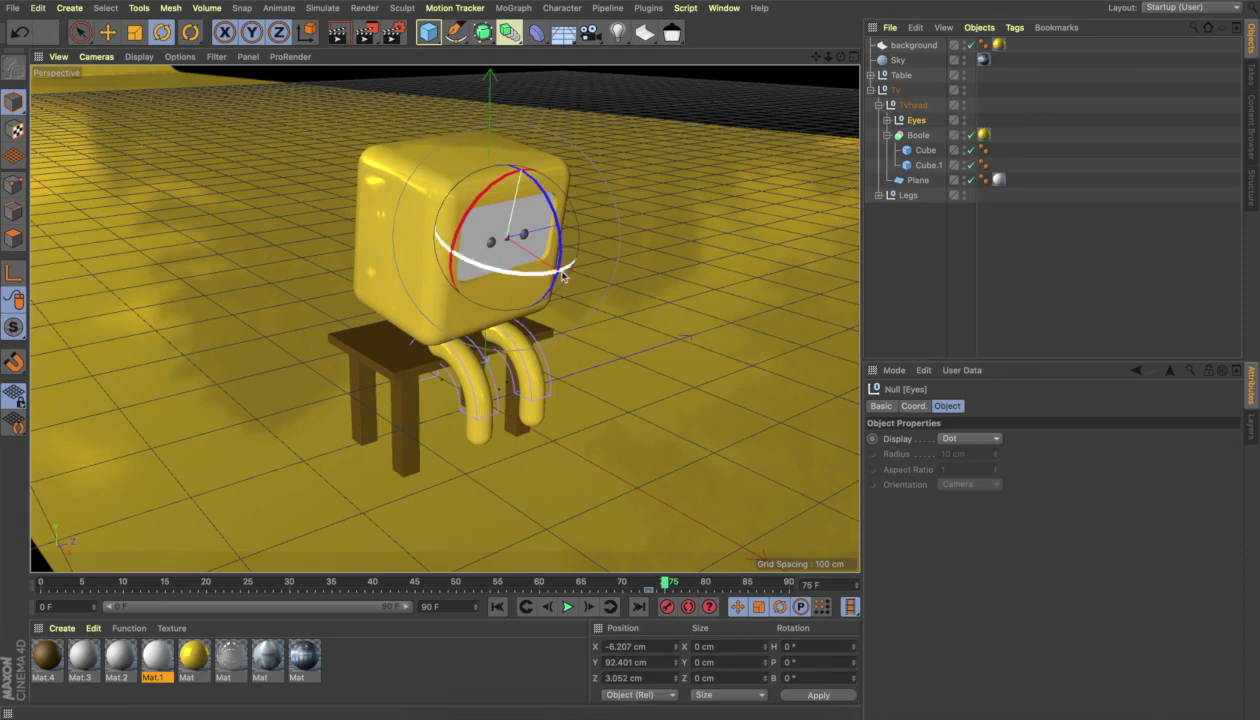
click(112, 36)
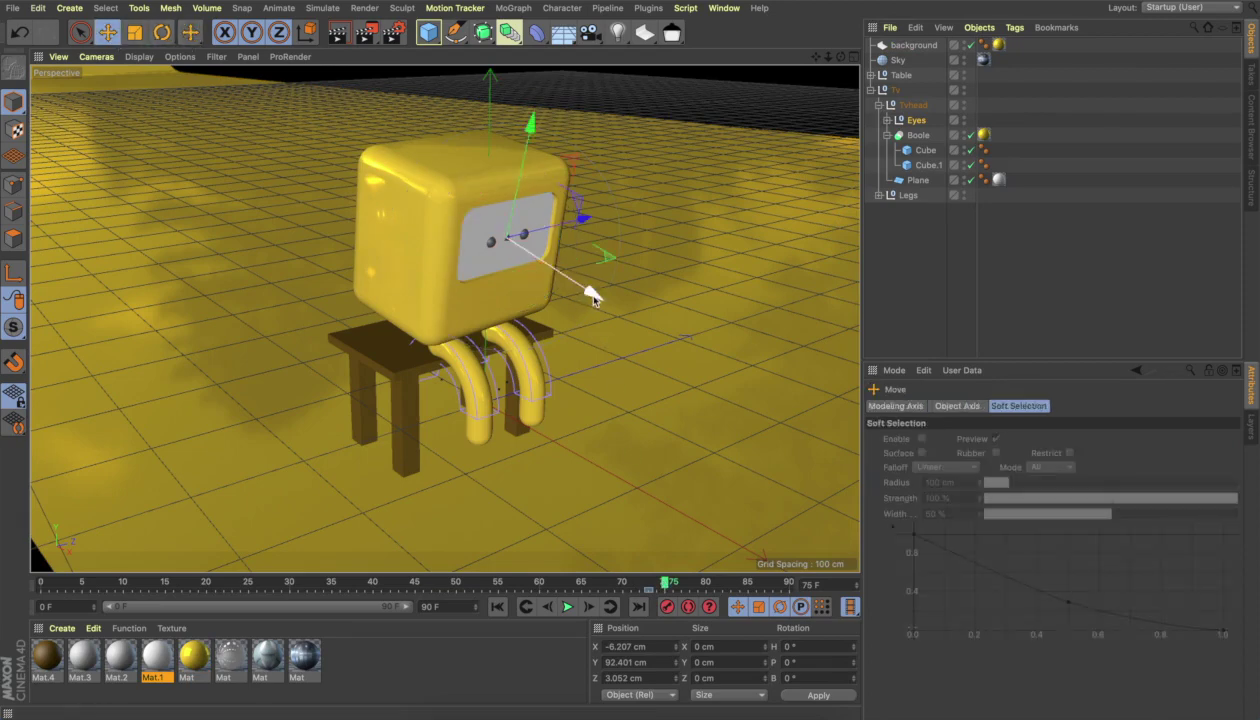
drag(586, 291, 590, 295)
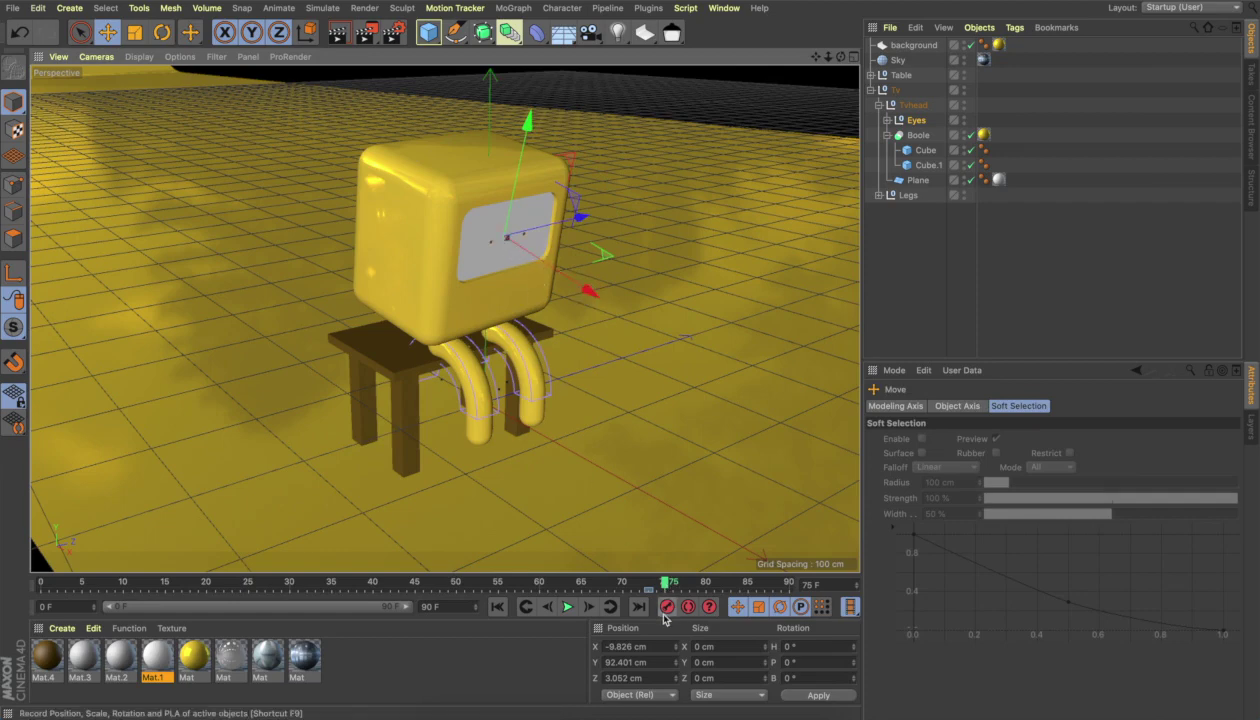
drag(664, 585, 681, 585)
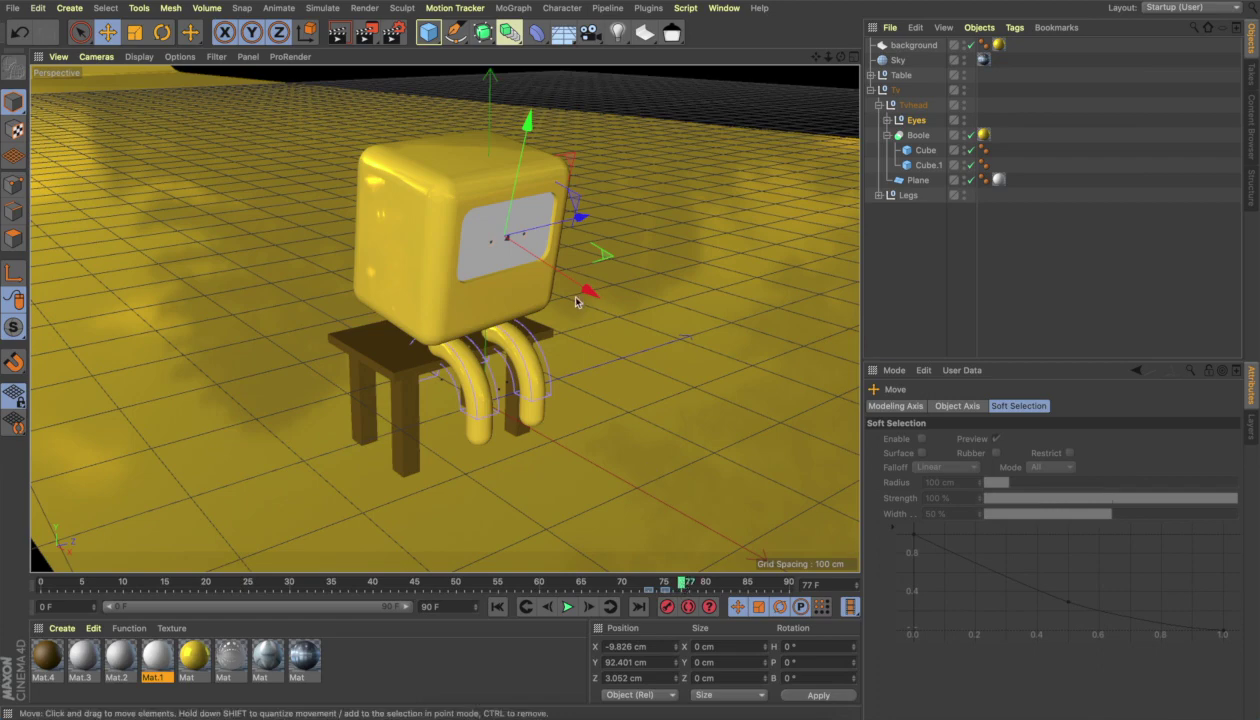
drag(566, 291, 587, 294)
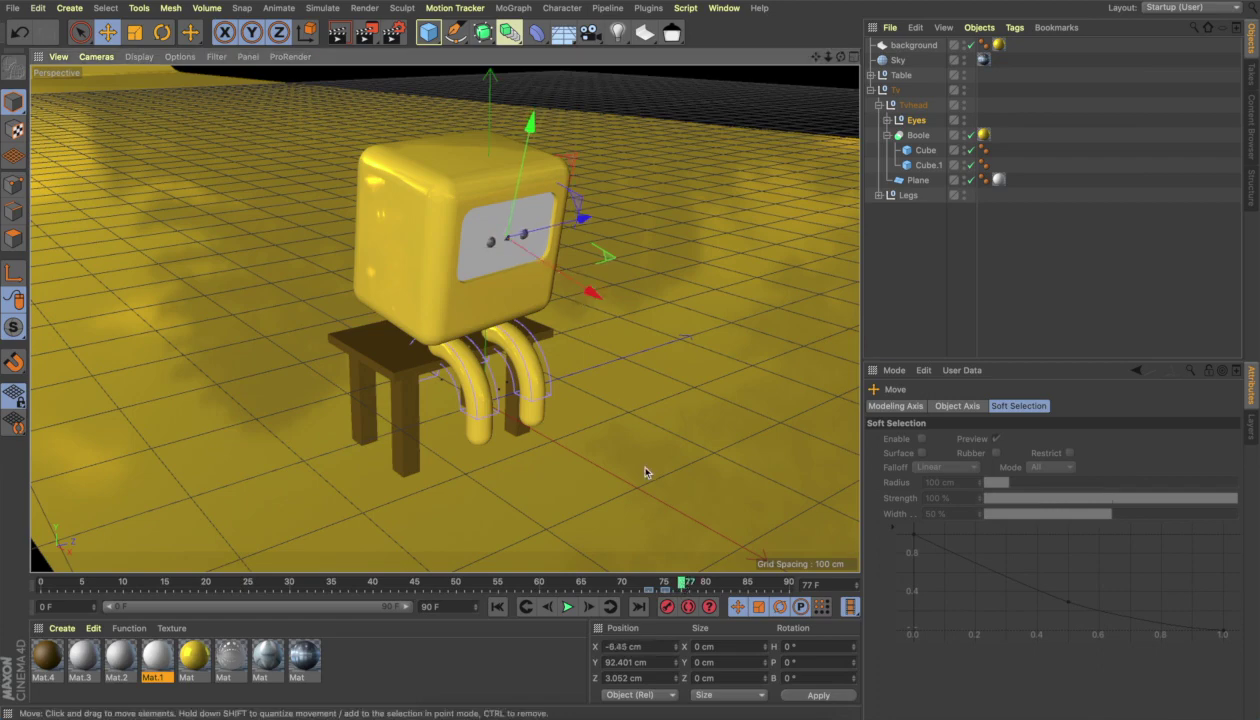
drag(680, 584, 614, 584)
click(568, 607)
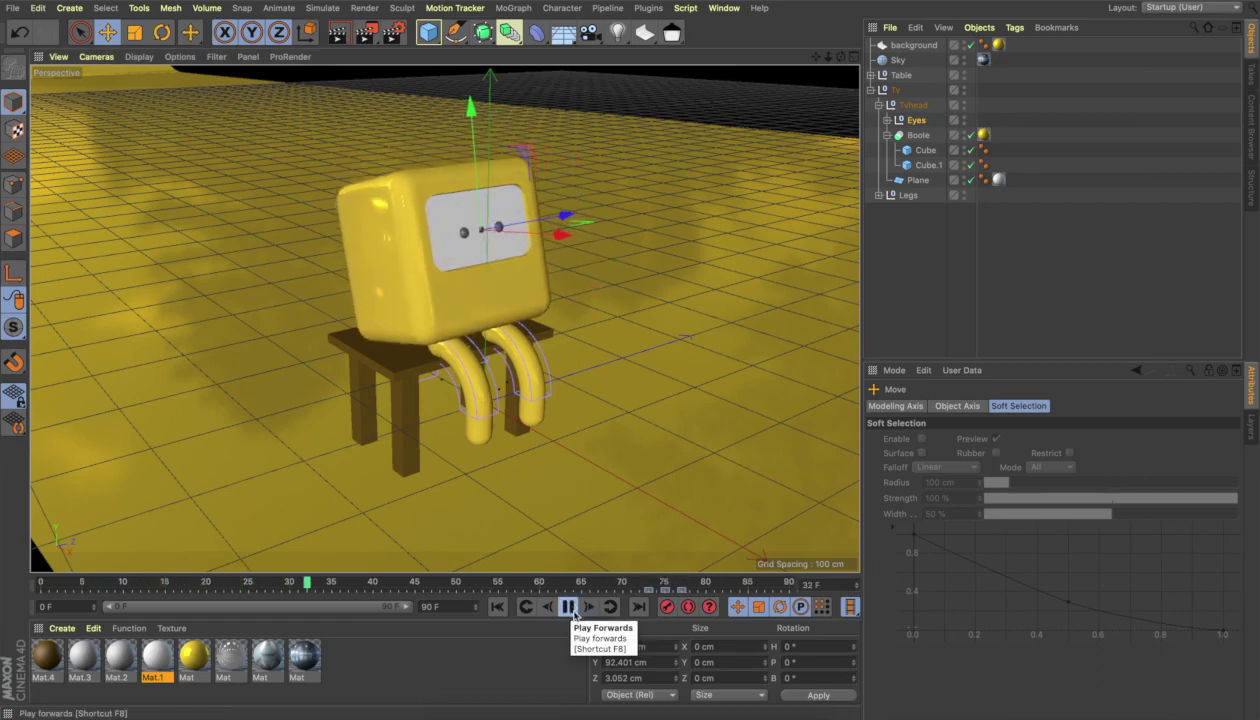
Replay the animation from the first frame, stop at frame 7, and bring up Render Settings
click(505, 662)
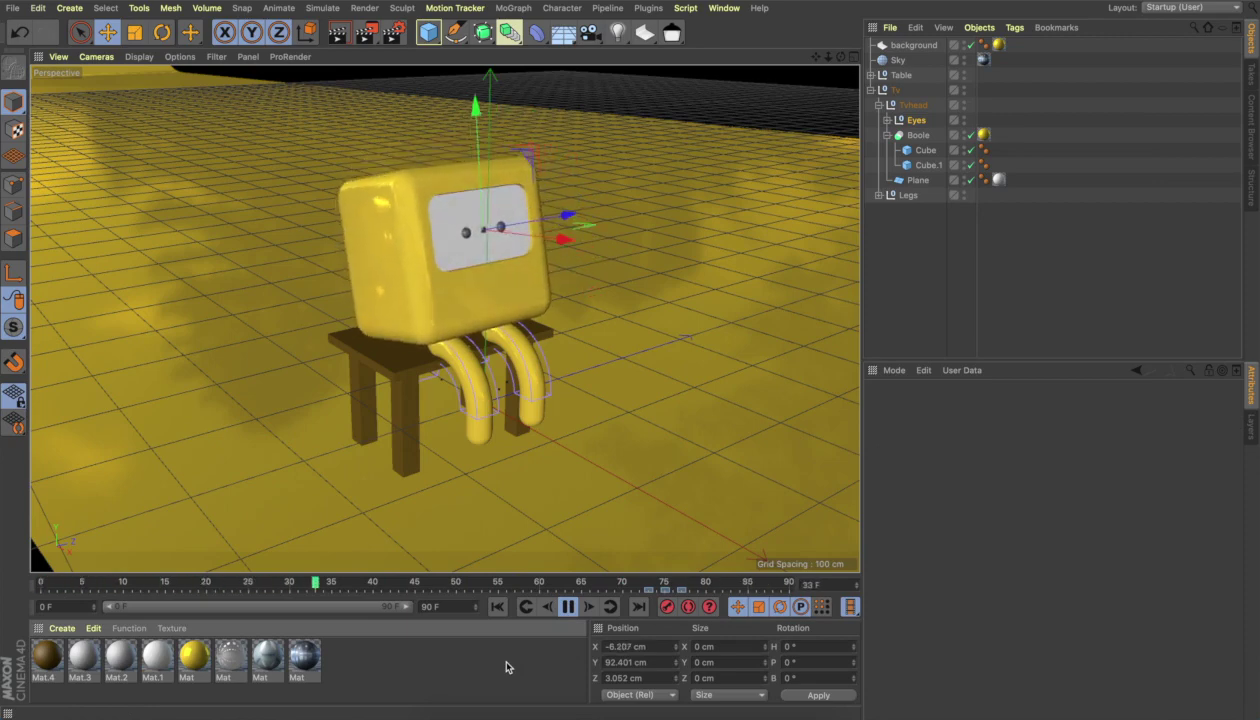
click(567, 606)
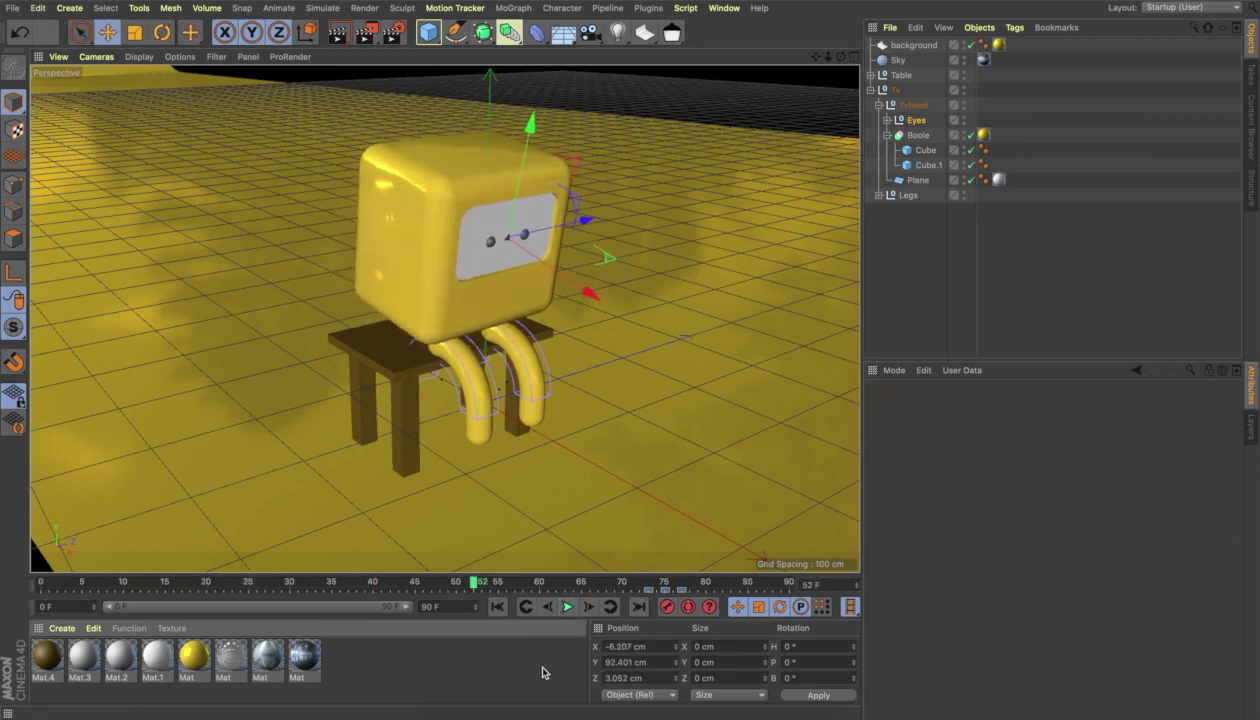
click(497, 606)
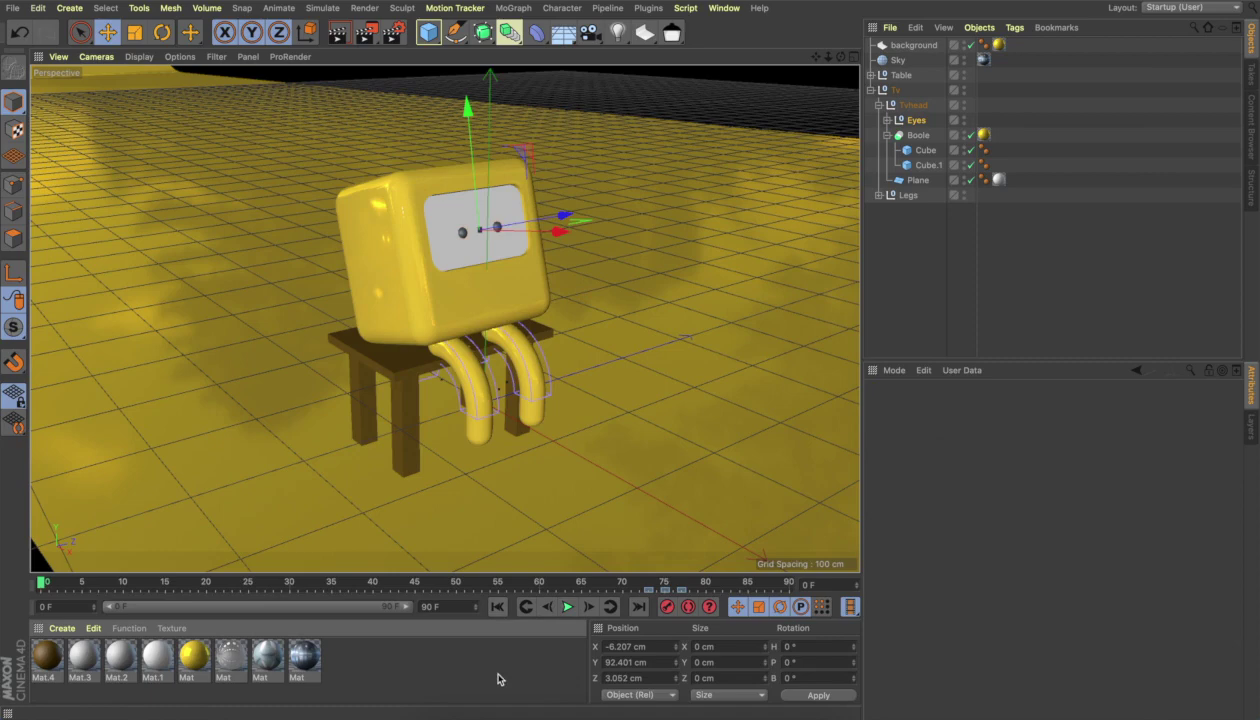
click(886, 47)
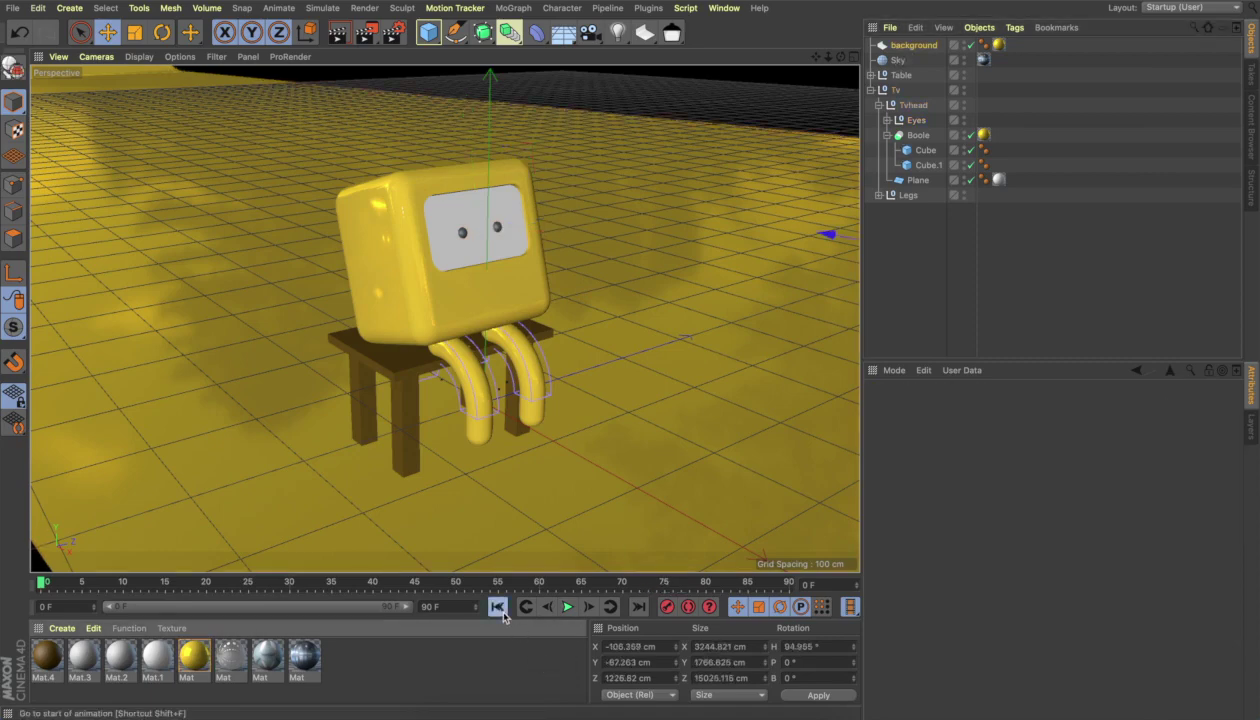
click(566, 606)
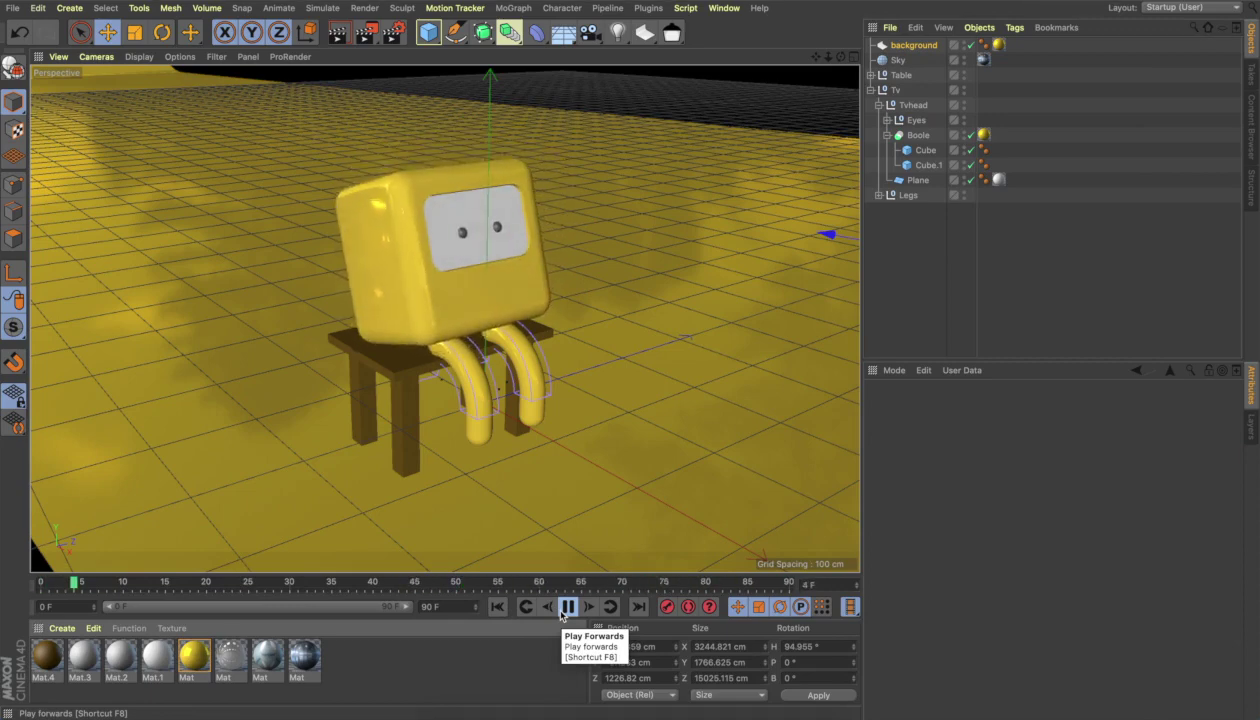
click(562, 612)
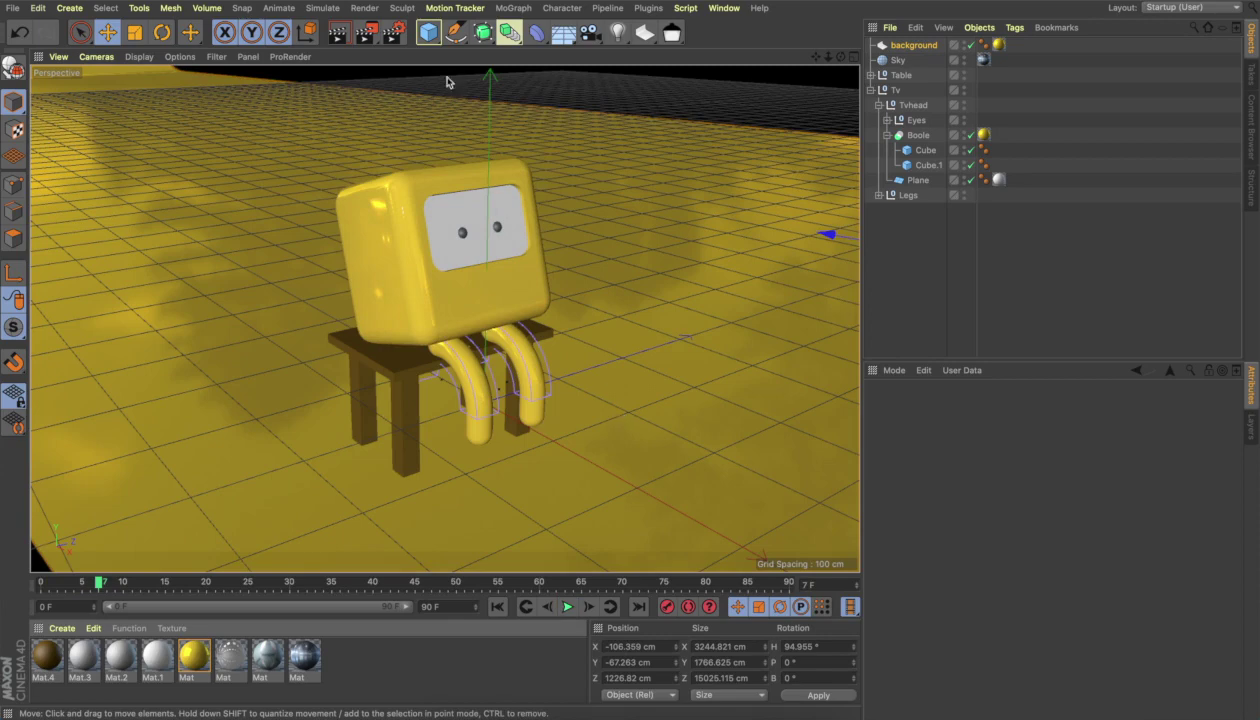
click(395, 32)
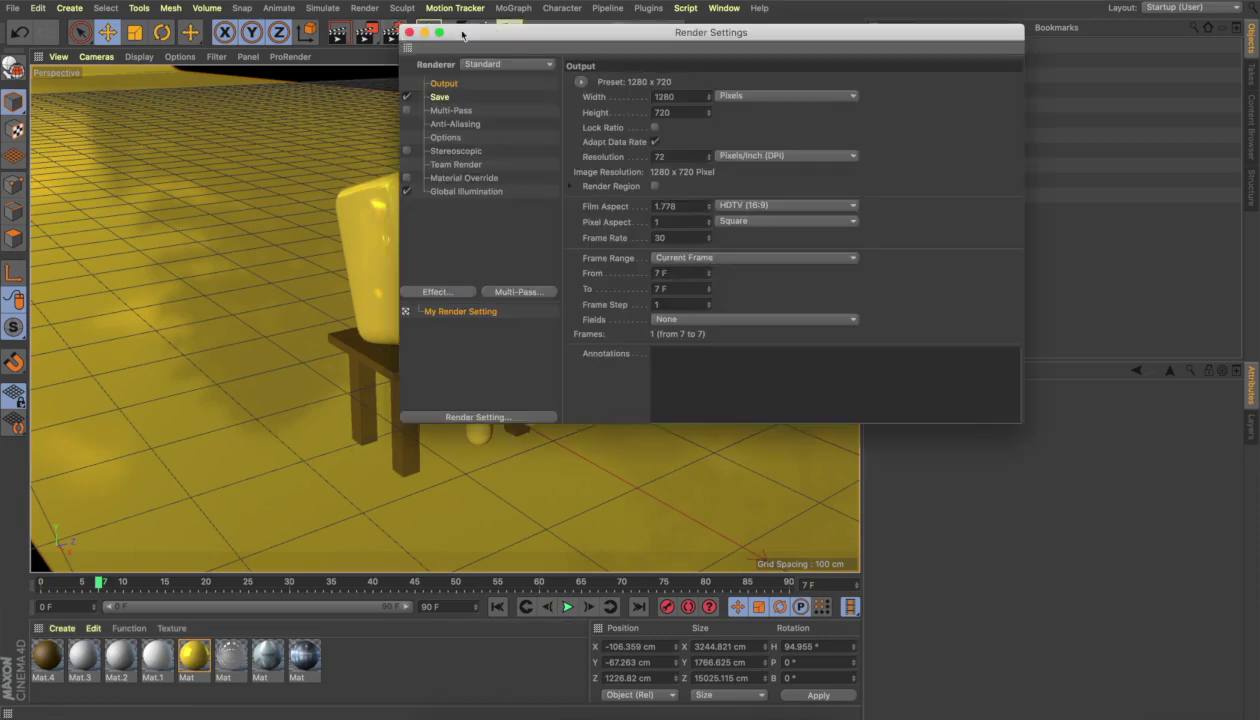
Set the render frame range to Manual, from frame 0 to 90
drag(462, 35, 388, 127)
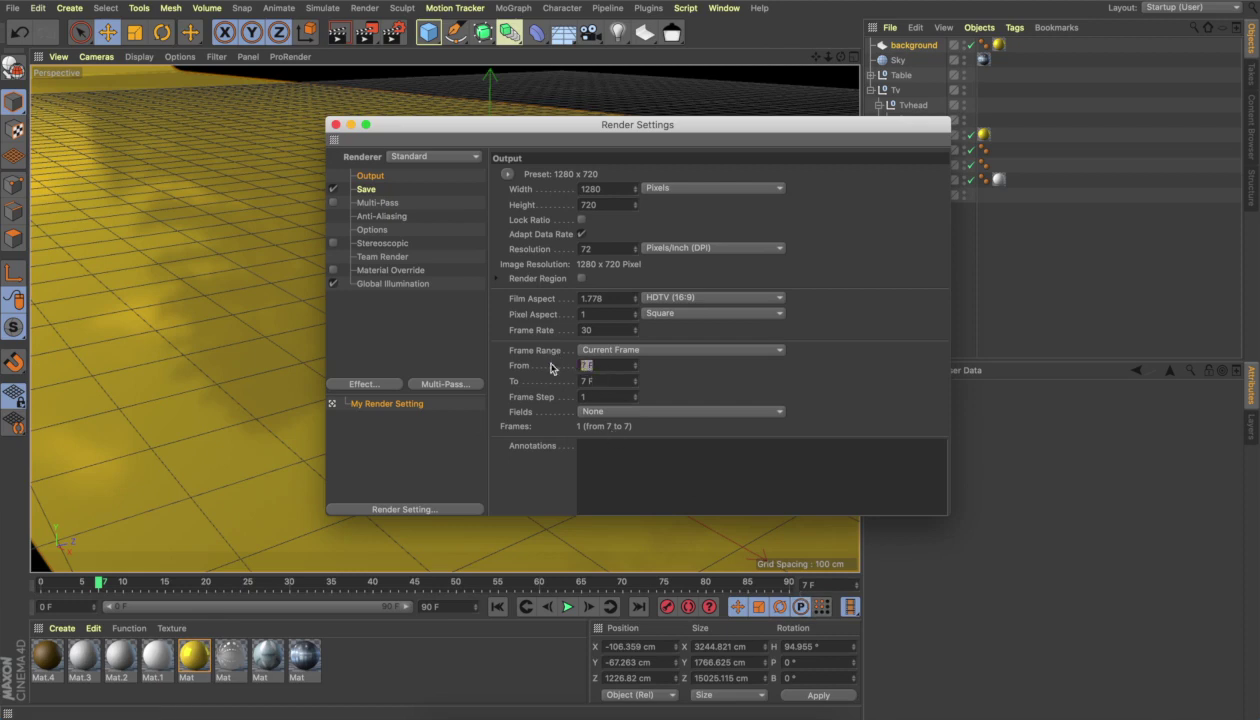
click(595, 380)
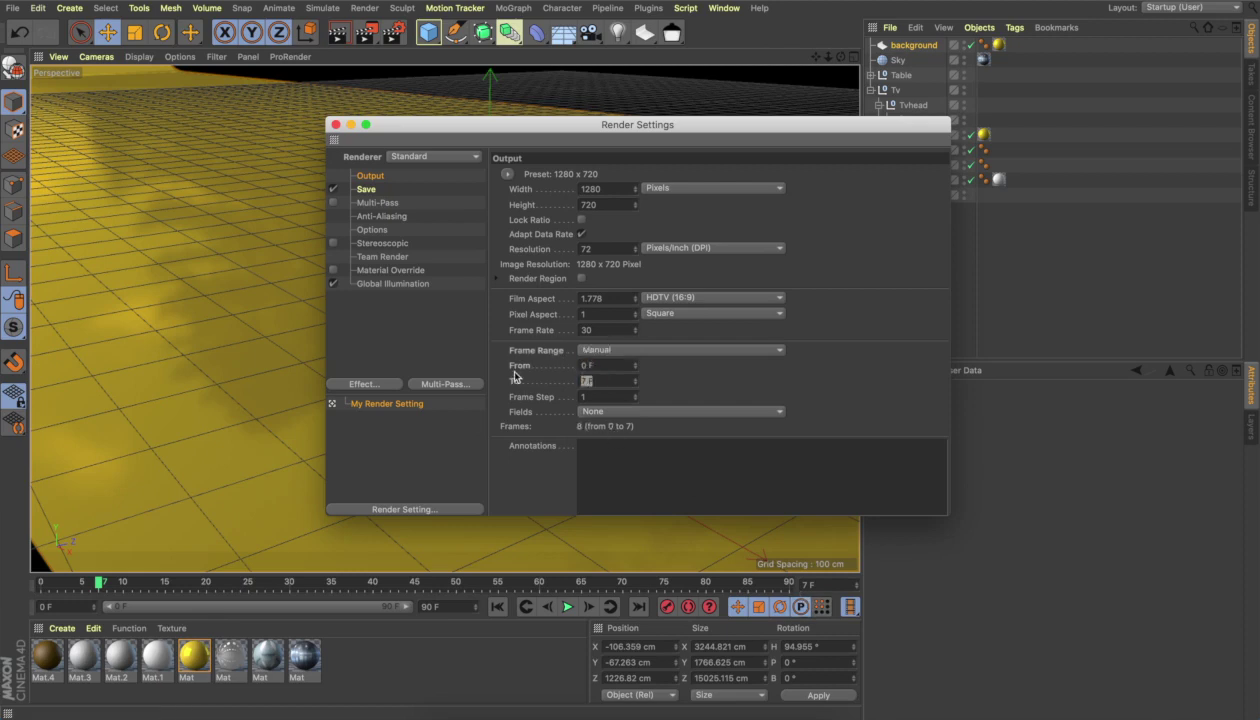
text(90)
key(Return)
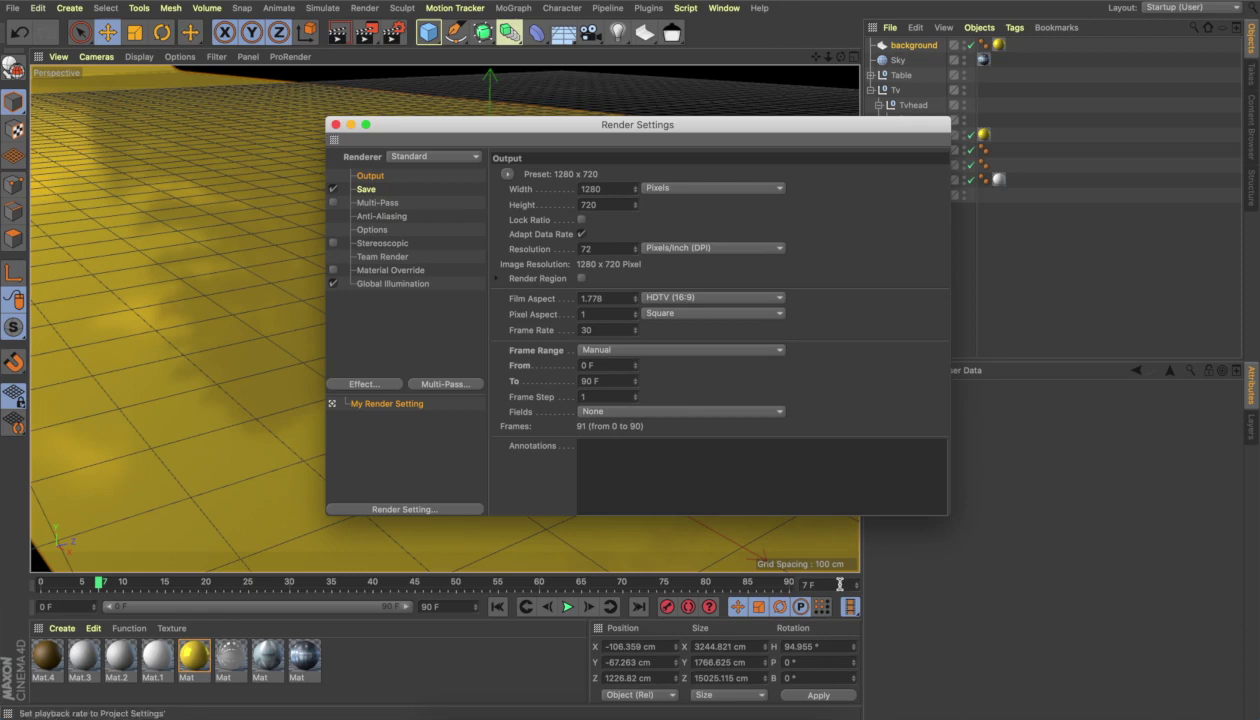
Save the rendered output as shot3b in a new folder on the Desktop
click(368, 189)
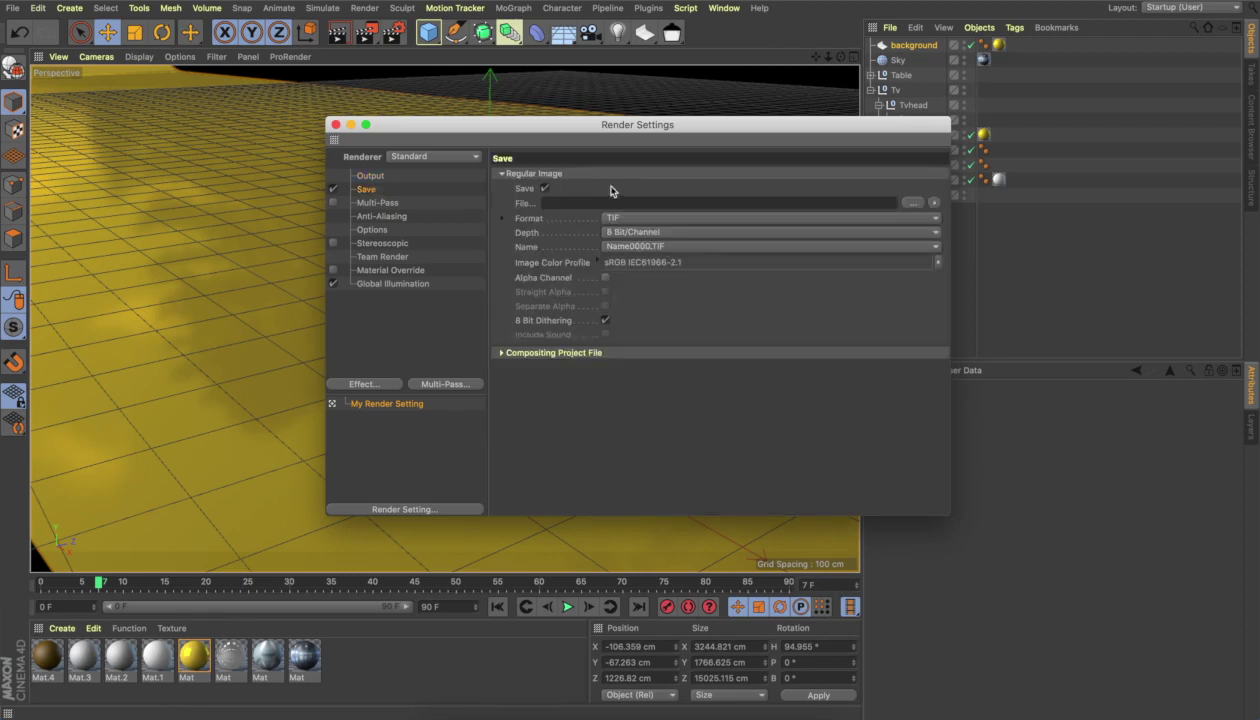
click(911, 204)
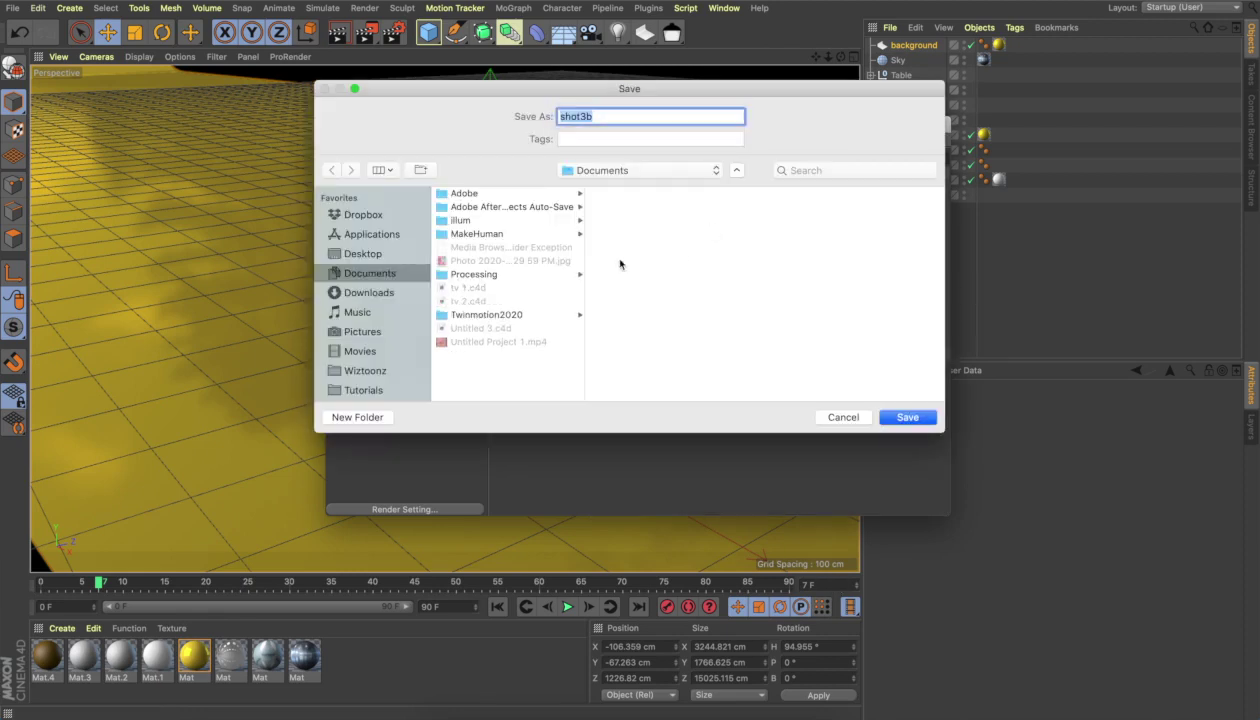
click(363, 254)
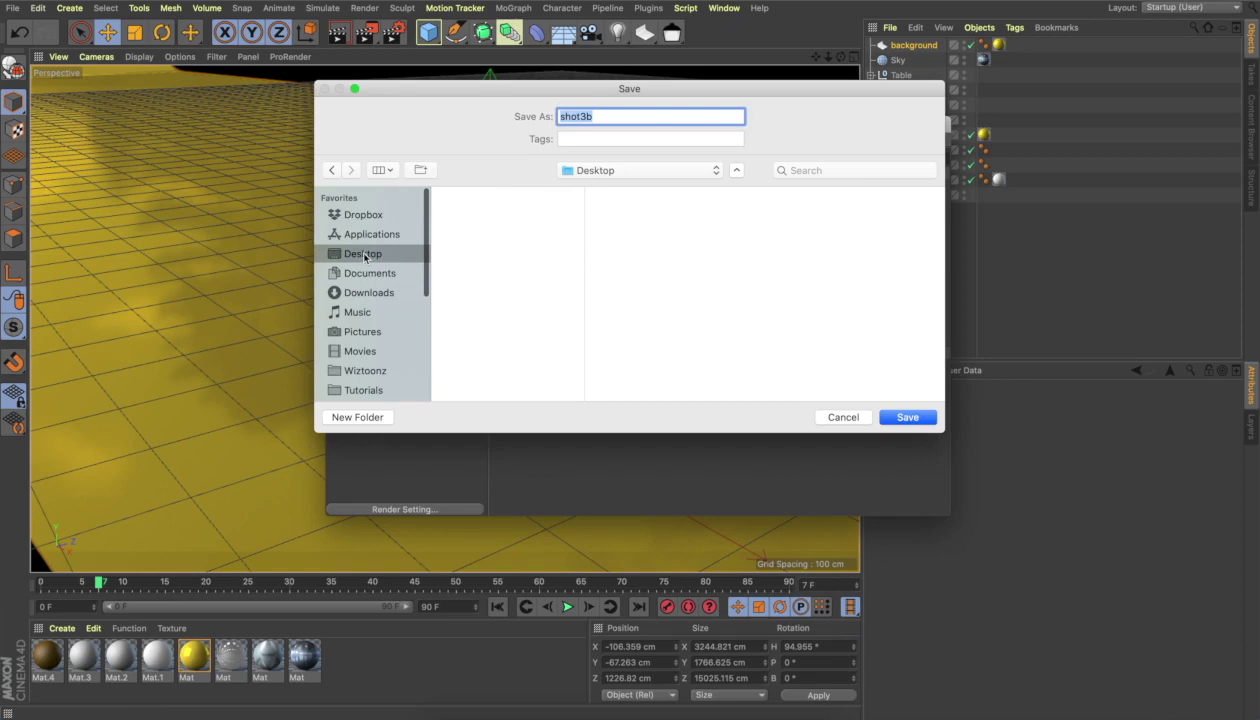
click(350, 417)
click(704, 236)
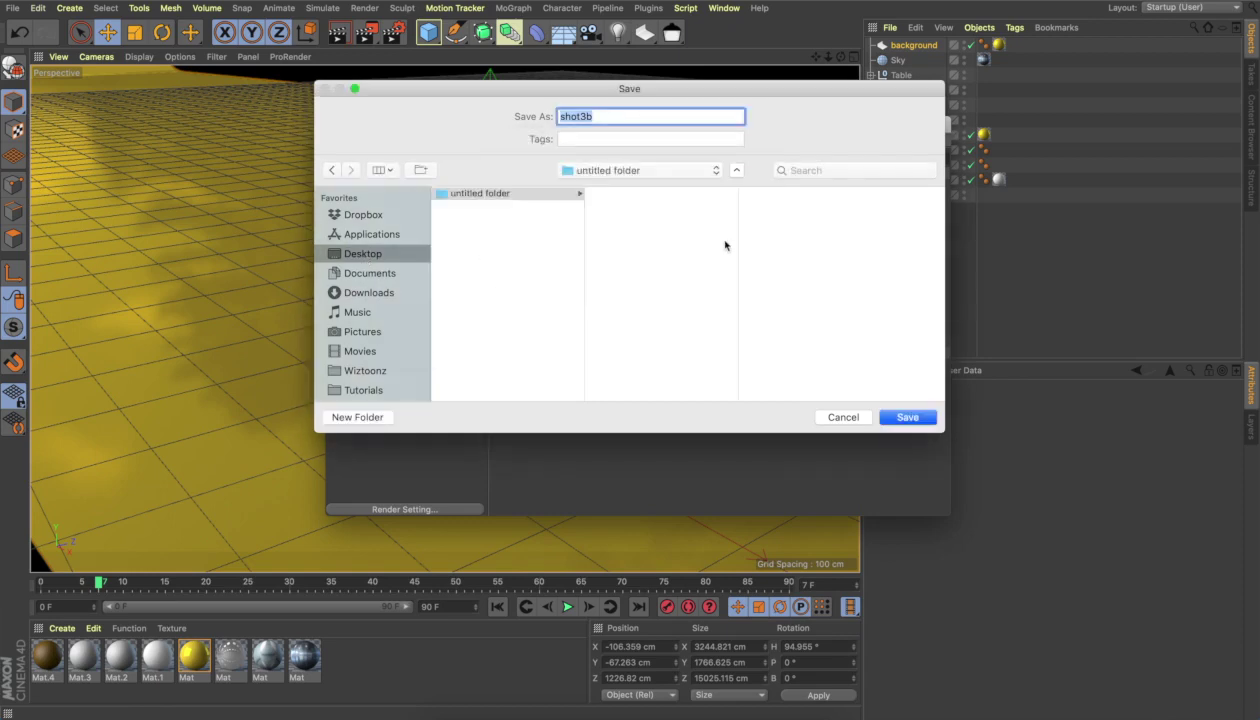
click(889, 424)
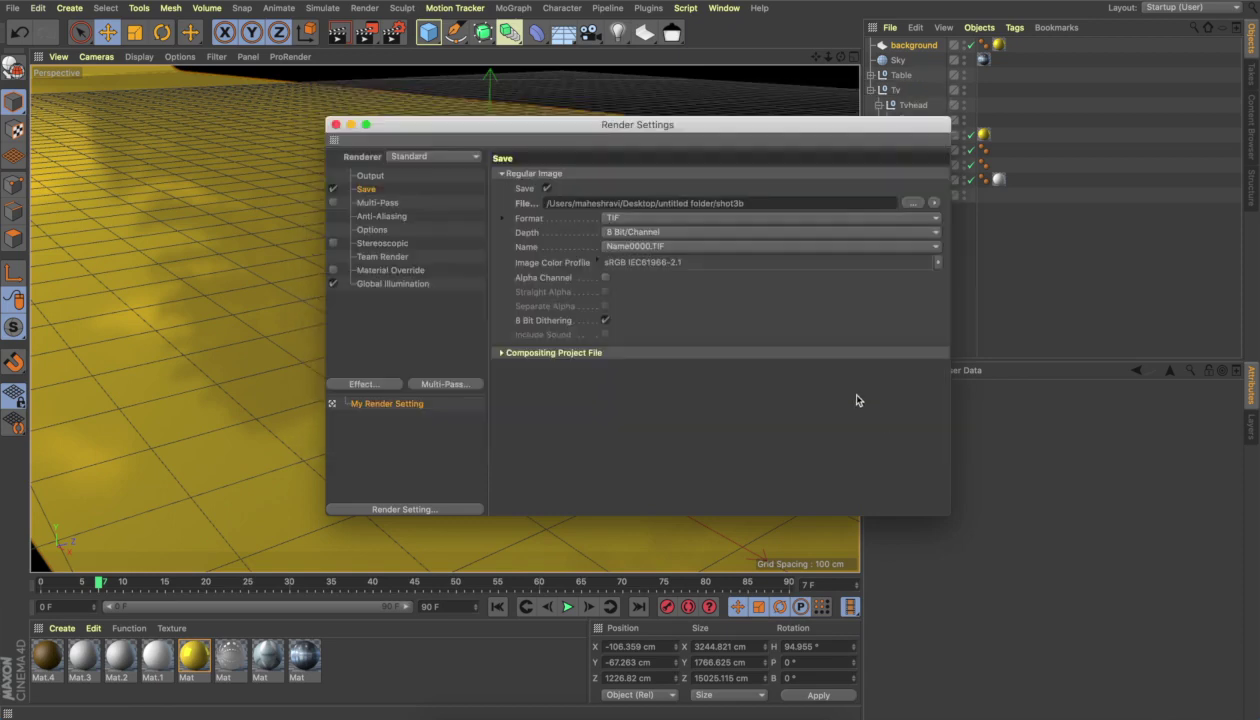
Switch the saved image format from TIF to PNG and close Render Settings
click(610, 220)
click(627, 378)
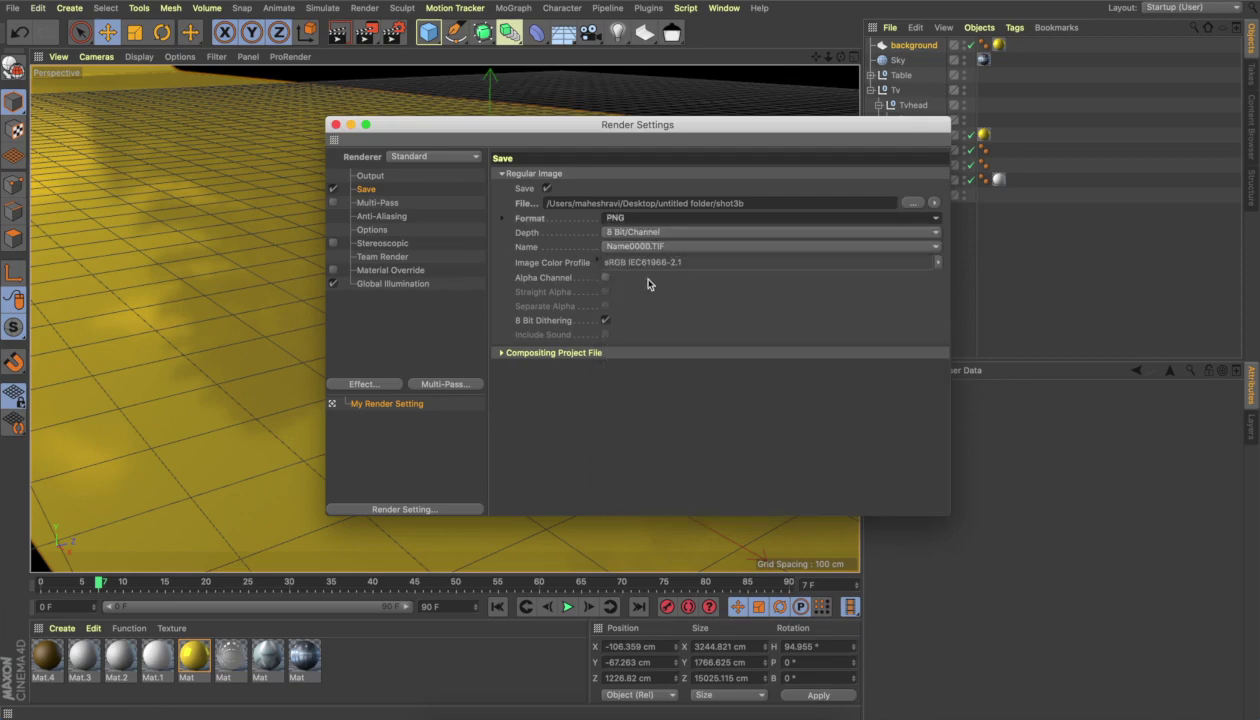
click(336, 125)
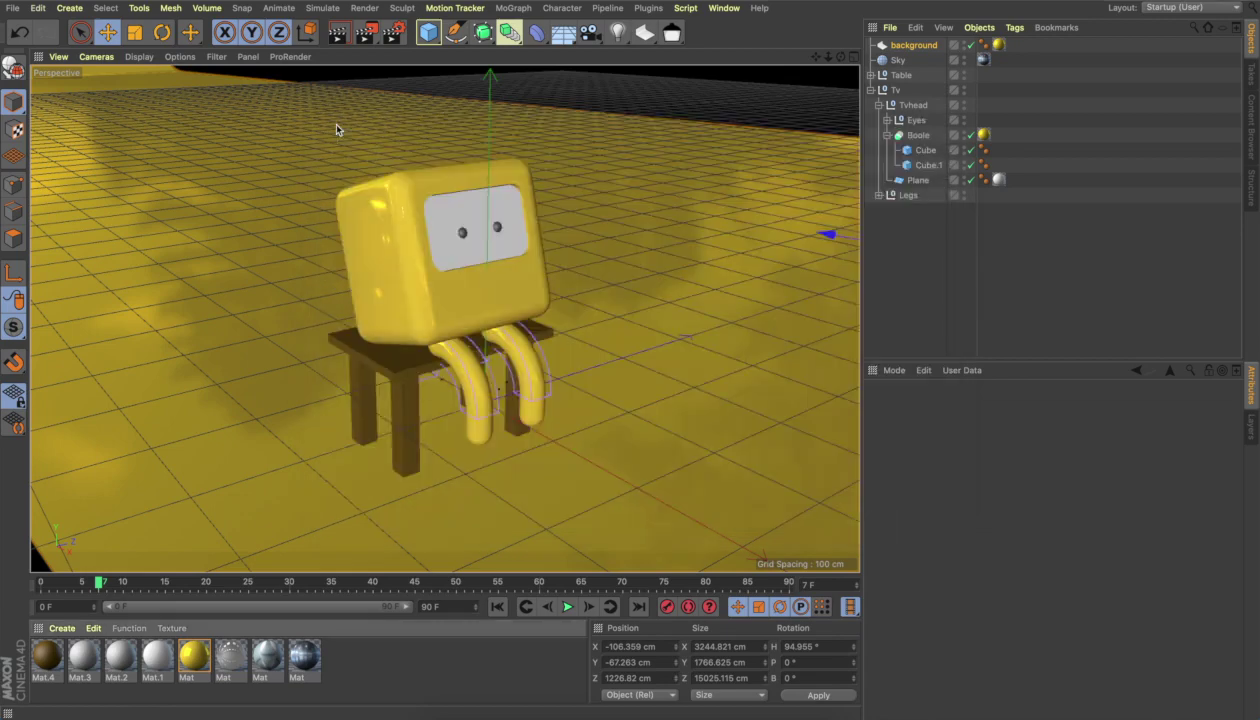
Render all 91 frames of shot3b at 1280x720 to the Picture Viewer
click(369, 35)
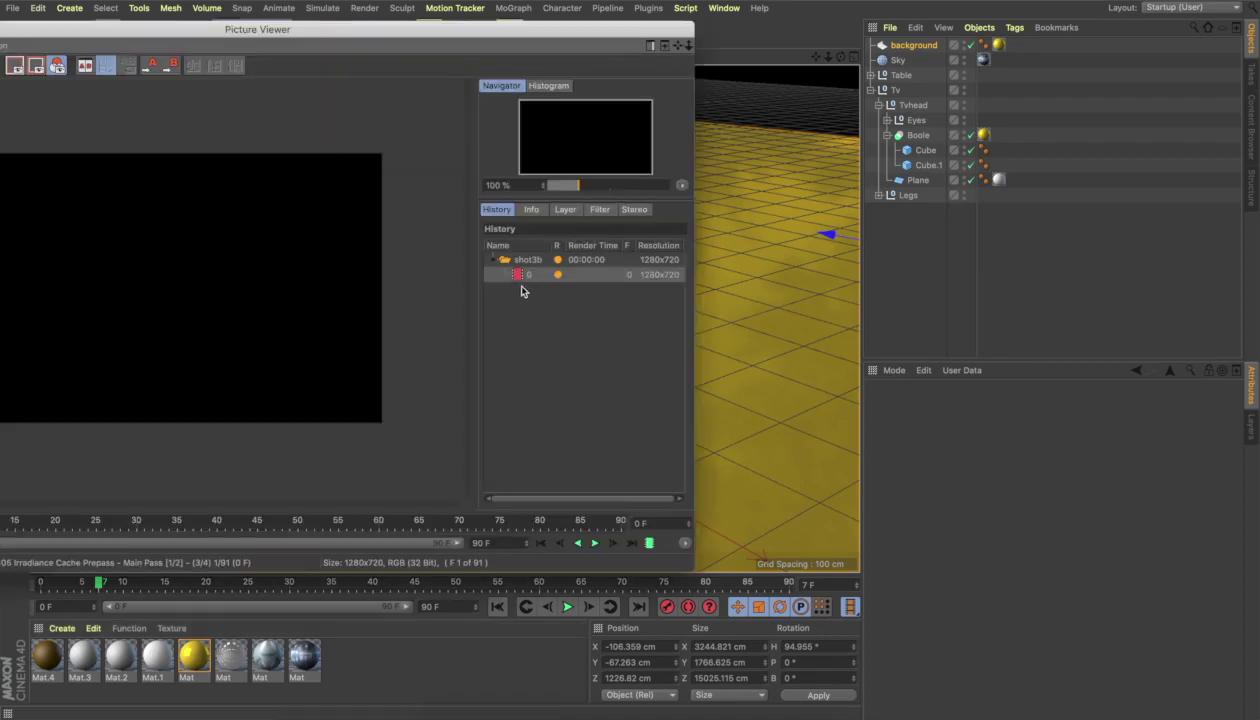